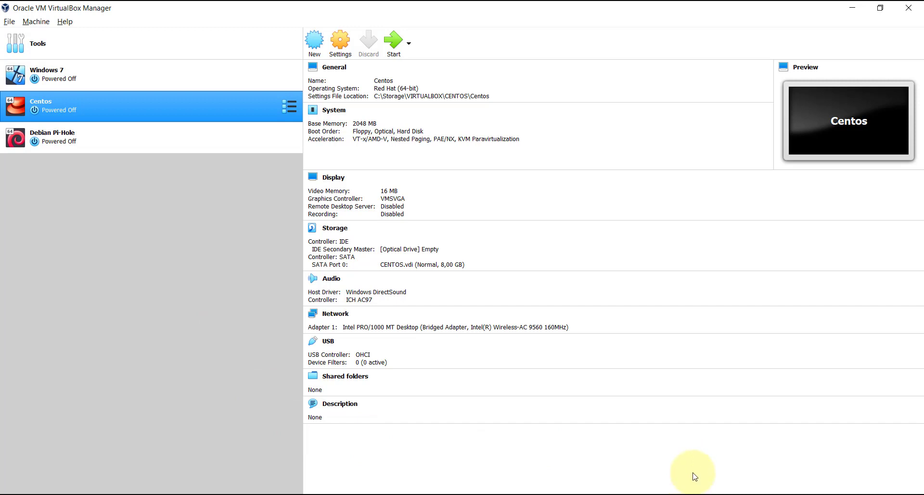
- Show Screenshot_1.jpg in Photos, the diagram of Internet, modem, router, access point and laptop
left_click(691, 494)
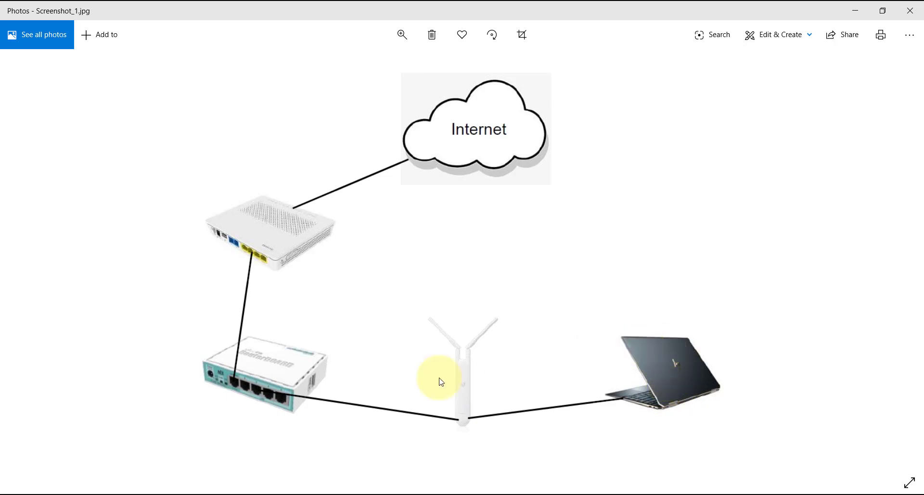
left_click(279, 494)
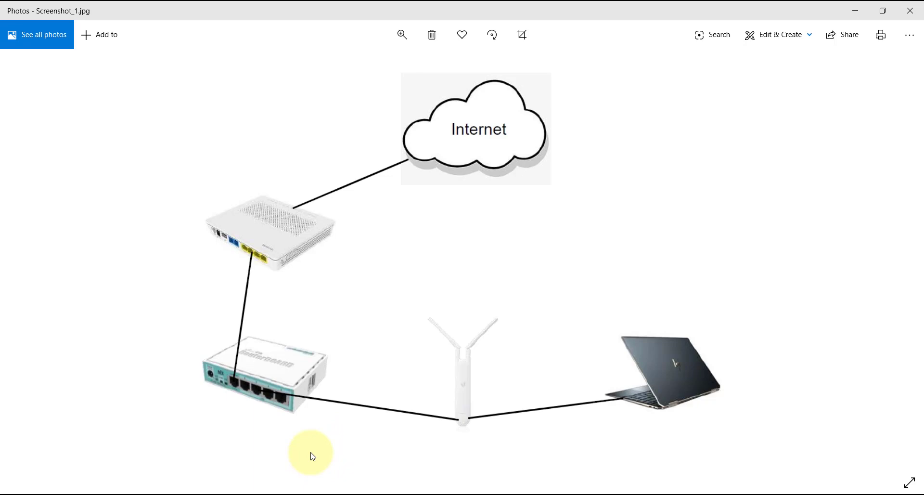
- Create an Other-type VM named Mikrotik with 64 MB memory and begin a new virtual hard disk
left_click(291, 494)
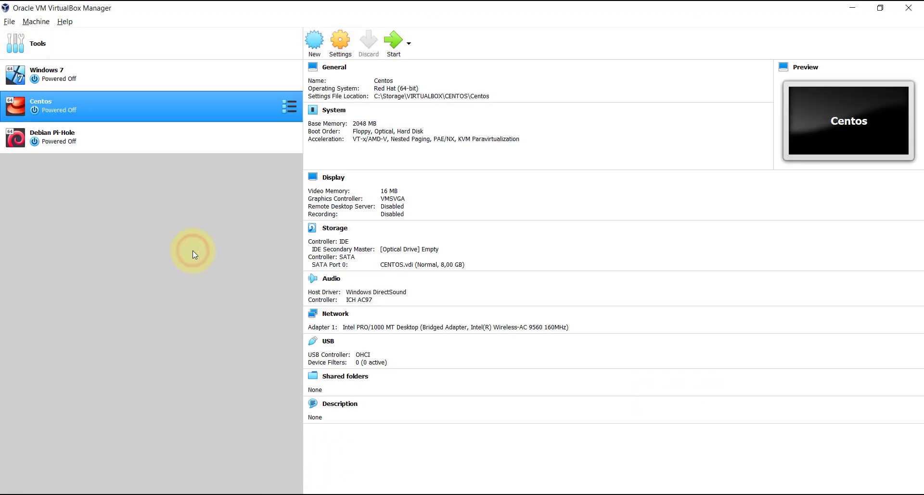
left_click(44, 22)
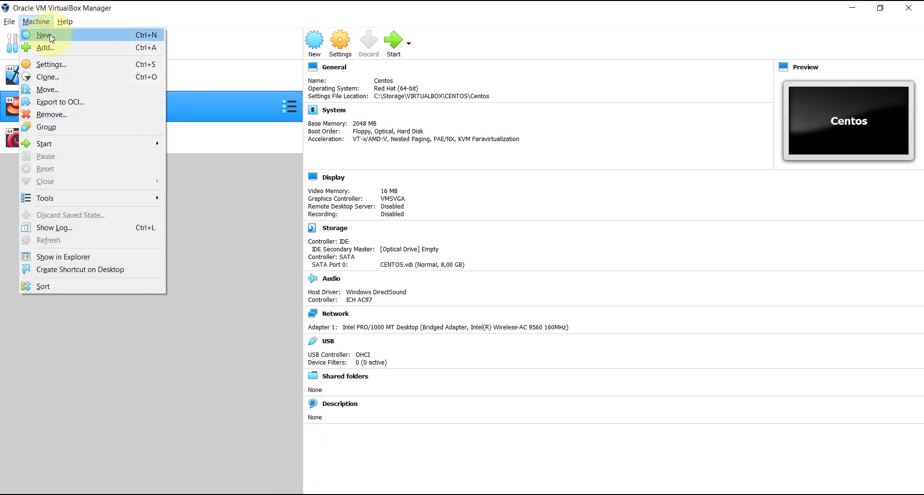
left_click(44, 35)
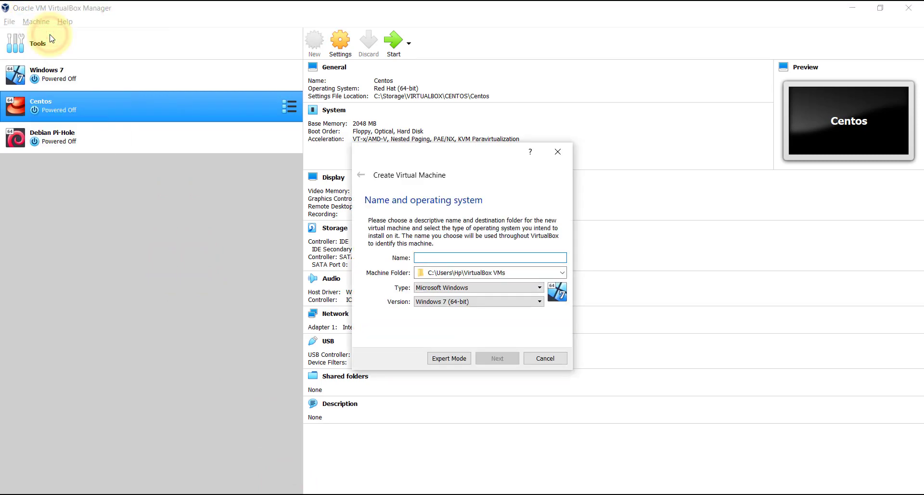
type("Mikrotik")
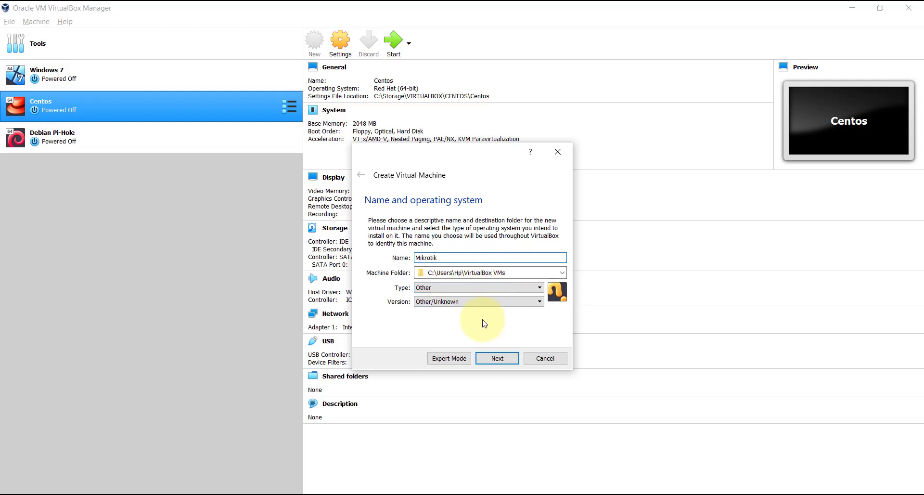
left_click(511, 357)
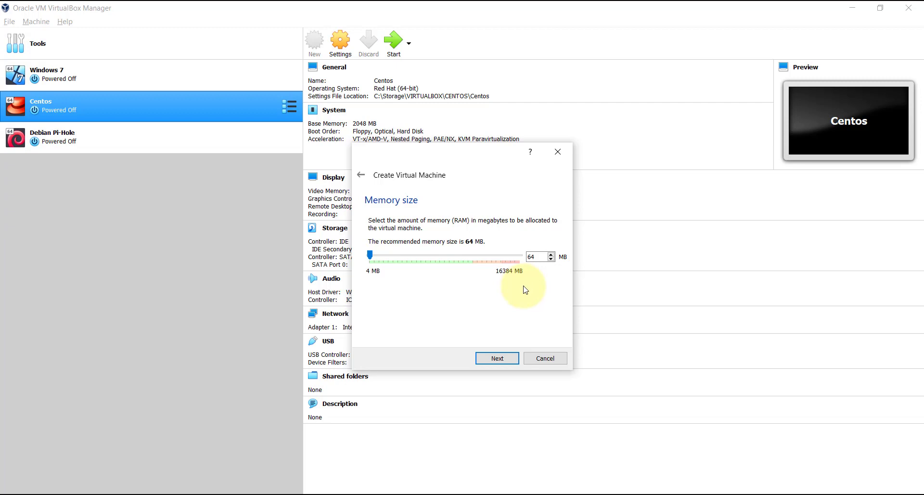
left_click(501, 357)
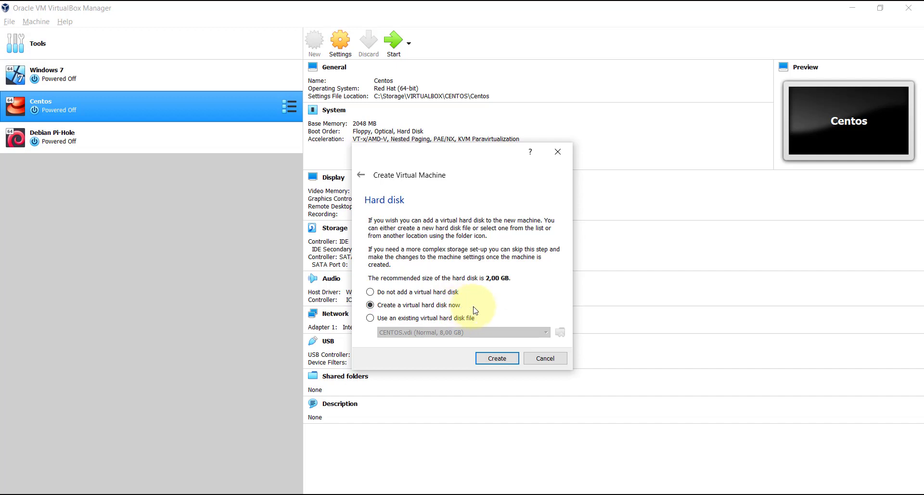
left_click(496, 357)
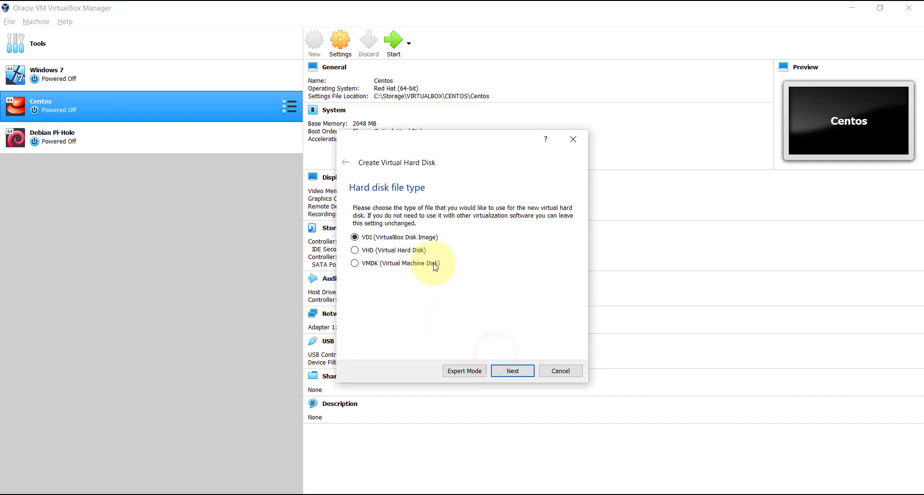
- Accept VDI format and dynamic allocation to create the 2,00 GB disk
left_click(513, 371)
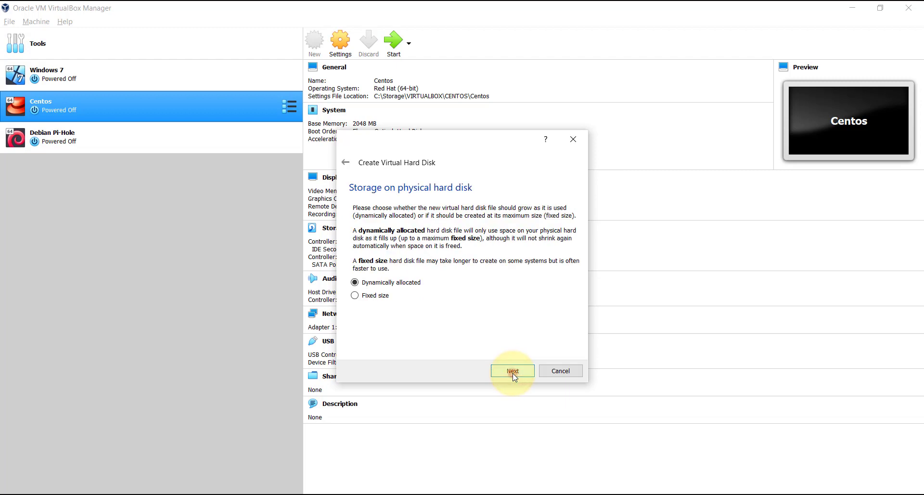
left_click(513, 371)
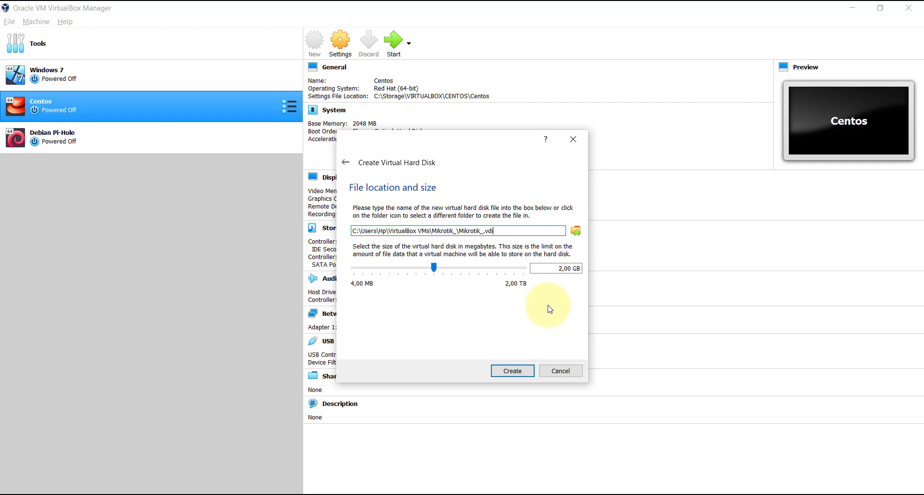
left_click(512, 370)
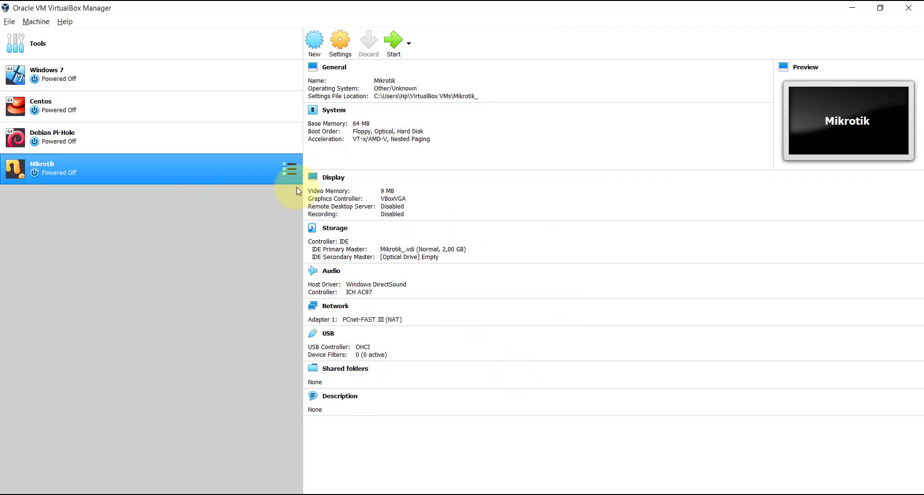
- Open the Settings dialog of the Mikrotik machine
left_click(293, 170)
left_click(340, 51)
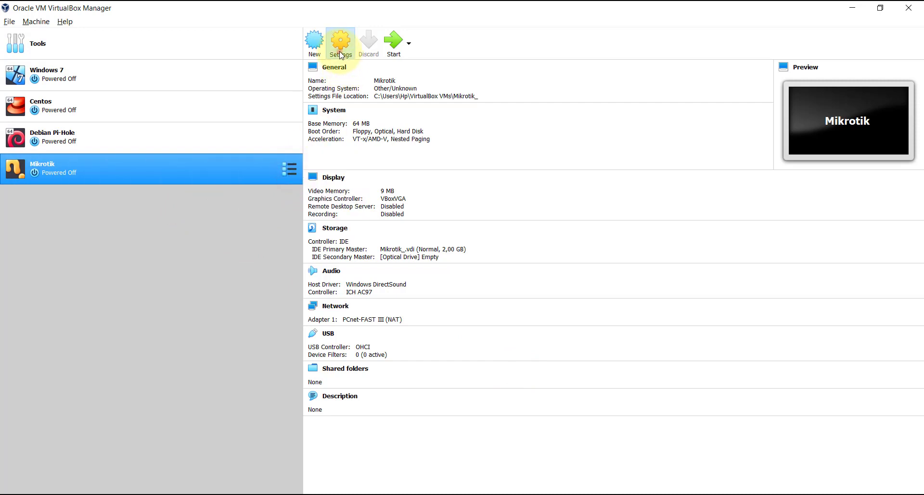
left_click(240, 167)
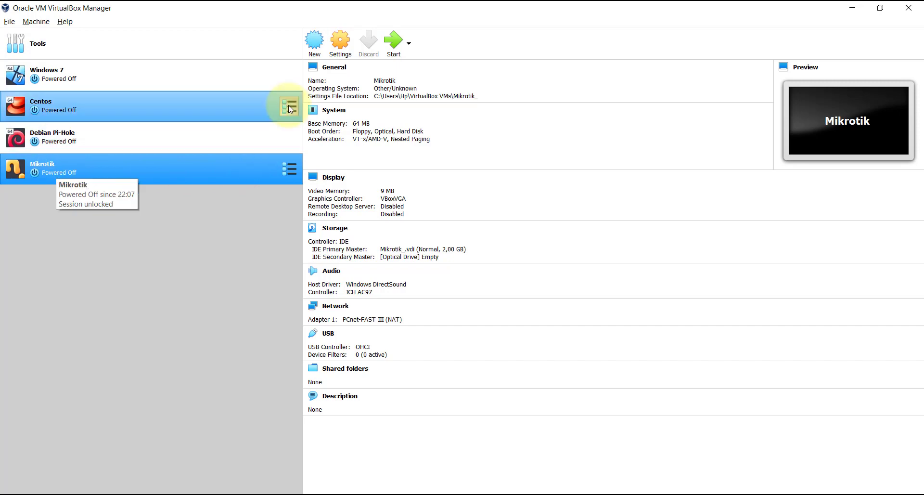
right_click(194, 166)
left_click(204, 173)
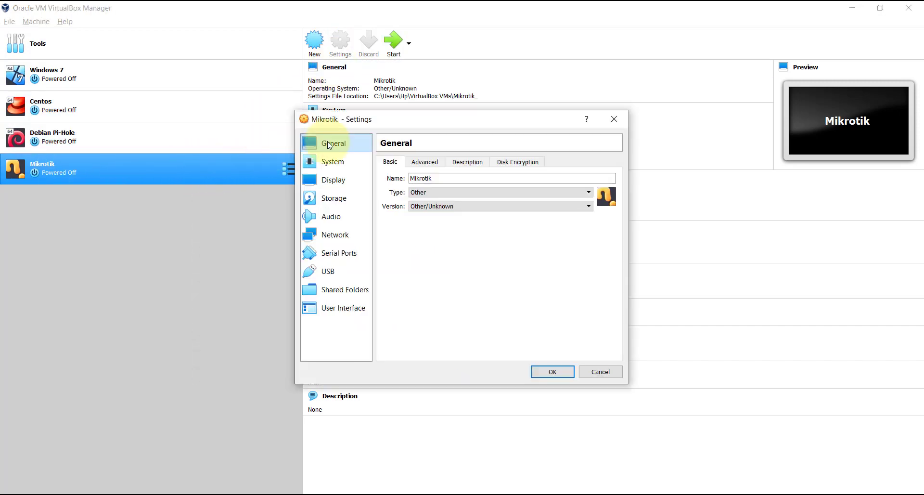
- Insert mikrotik-6.44.5.iso into the empty optical drive under Storage
left_click(346, 219)
left_click(349, 233)
left_click(349, 219)
left_click(349, 200)
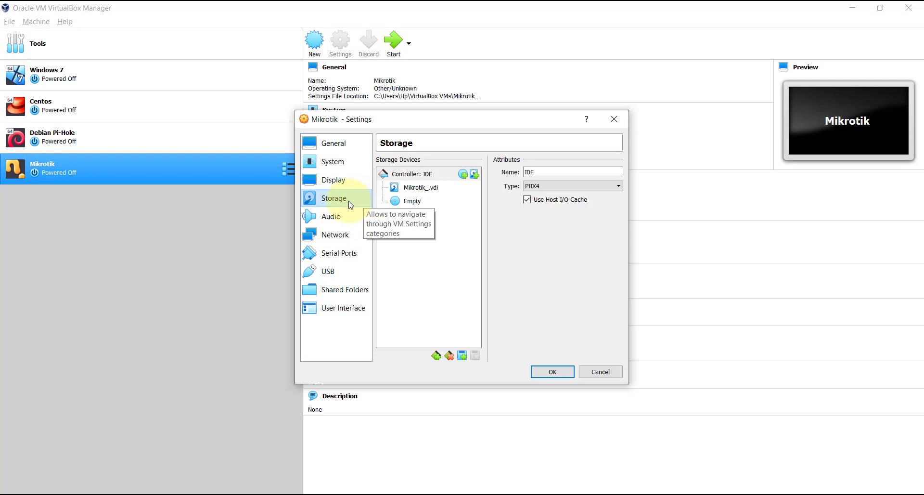
left_click(412, 202)
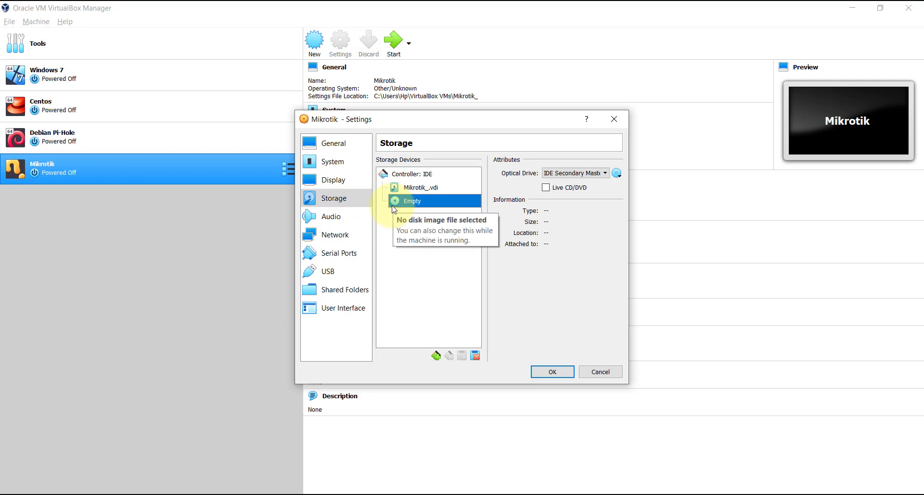
left_click(617, 173)
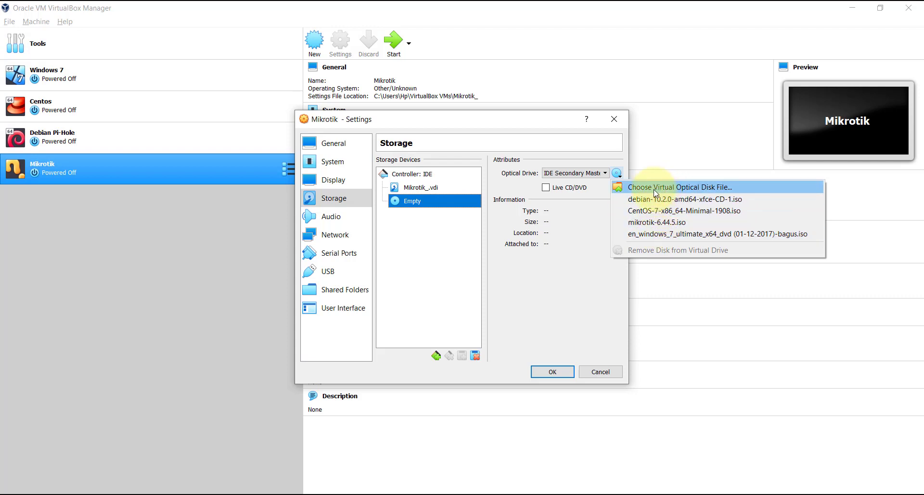
left_click(655, 228)
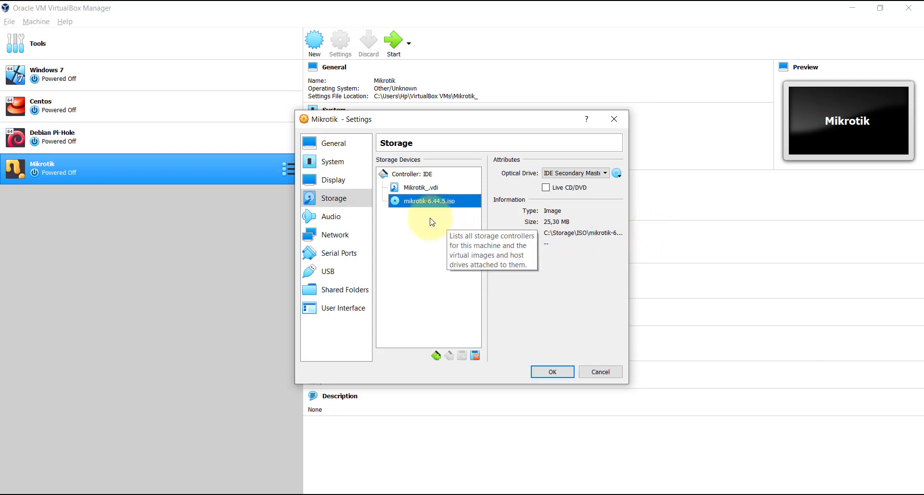
- Attach the first network adapter as Bridged Adapter on Intel Wireless-AC 9560
left_click(357, 234)
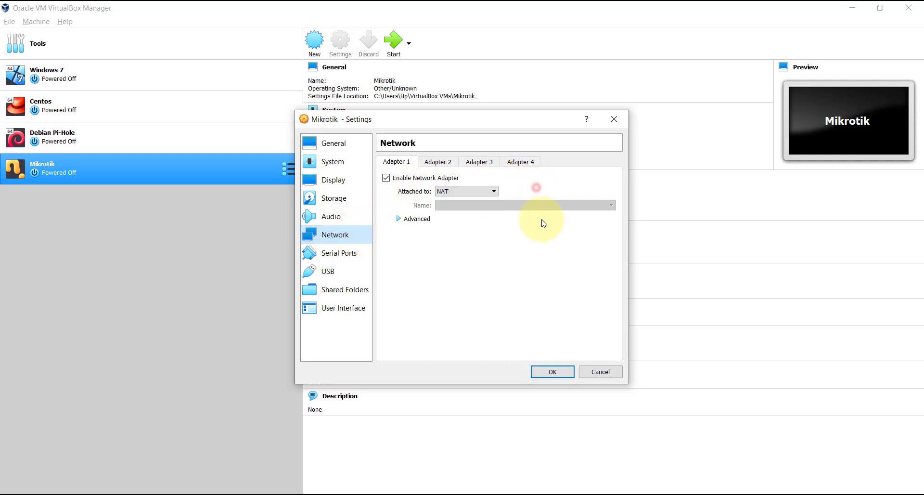
left_click(488, 192)
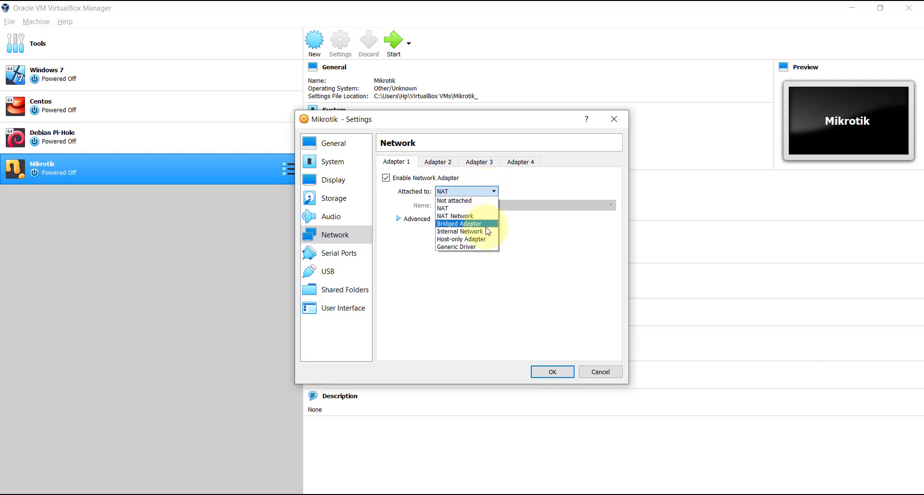
left_click(485, 223)
left_click(494, 206)
left_click(496, 206)
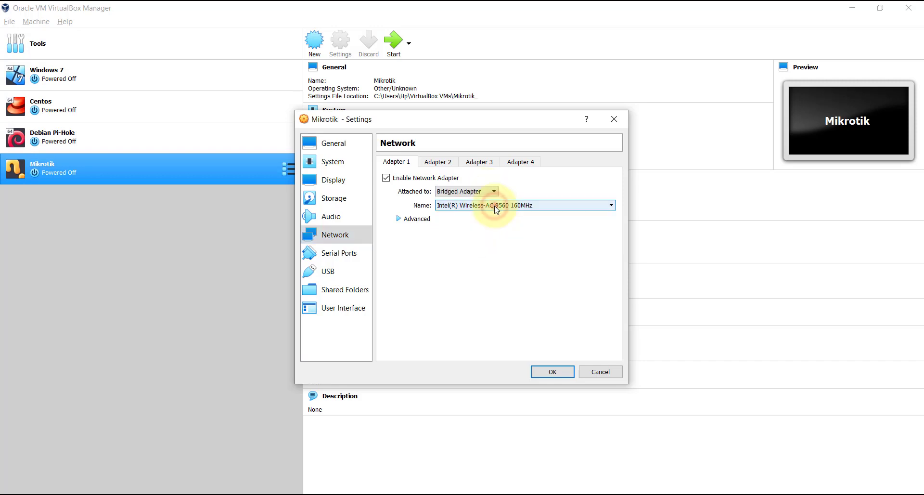
- Copy the adapter's MAC address from the Advanced settings for use in WinBox
left_click(417, 218)
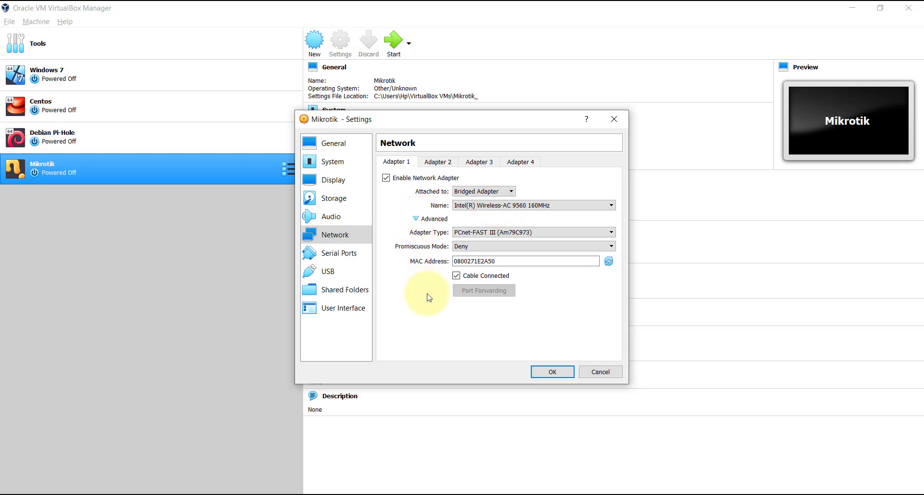
left_click_drag(509, 261, 445, 260)
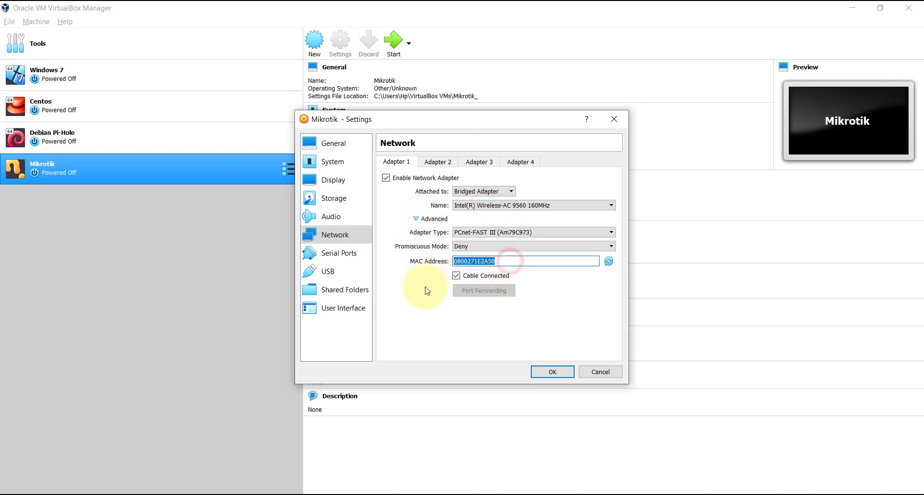
right_click(471, 260)
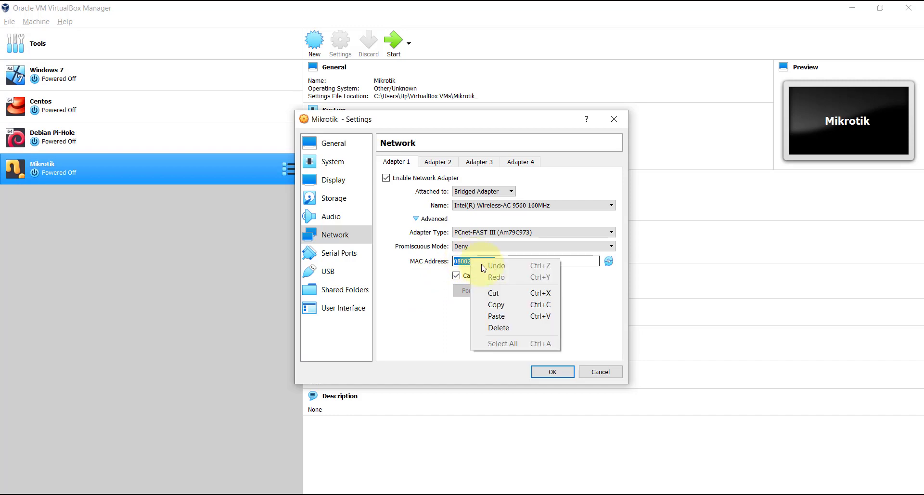
left_click(496, 308)
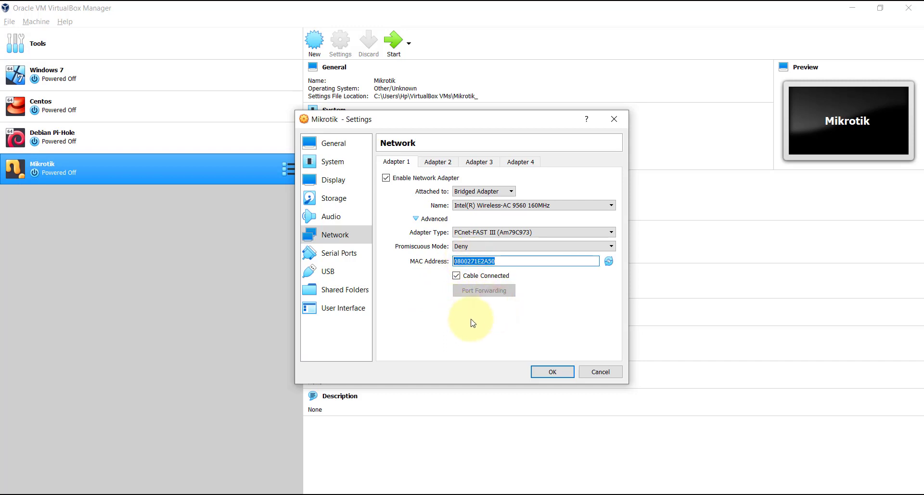
left_click(95, 494)
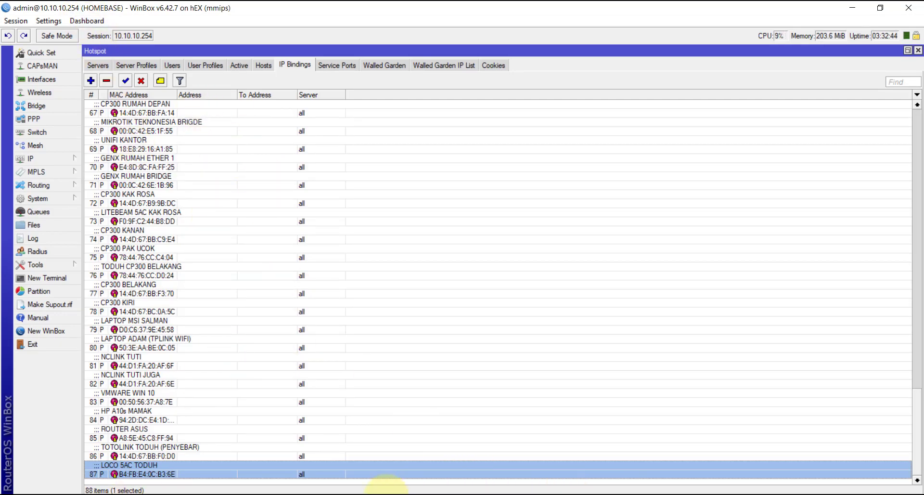
- Start a new hotspot IP binding with MAC 08:00:27:1E:2A:50 and type bypassed
left_click(698, 494)
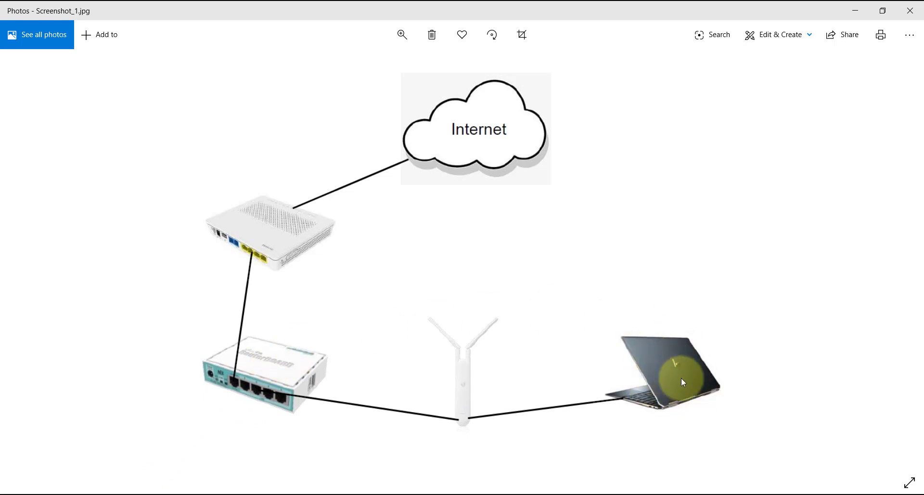
left_click(189, 494)
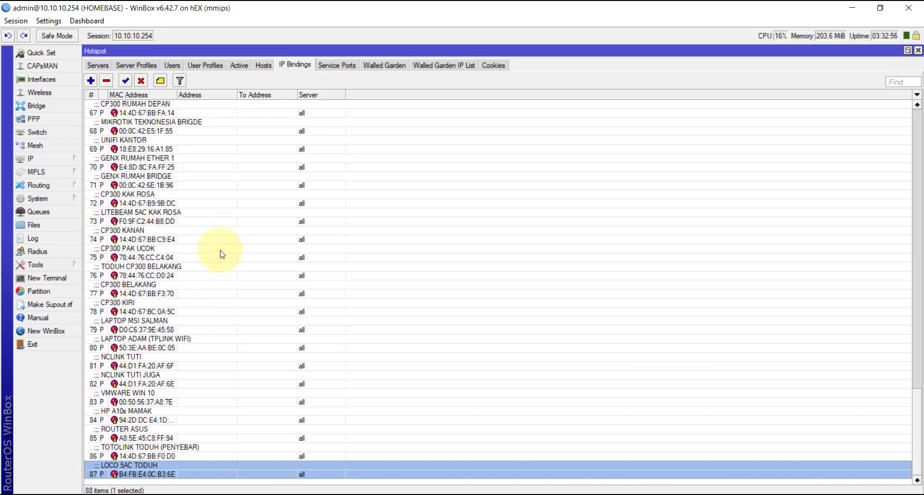
left_click(90, 80)
left_click(446, 224)
key("ctrl+v")
left_click(460, 283)
left_click(448, 285)
- Comment the binding MIKROTIK BTEST, apply and save it
left_click(479, 289)
type("M")
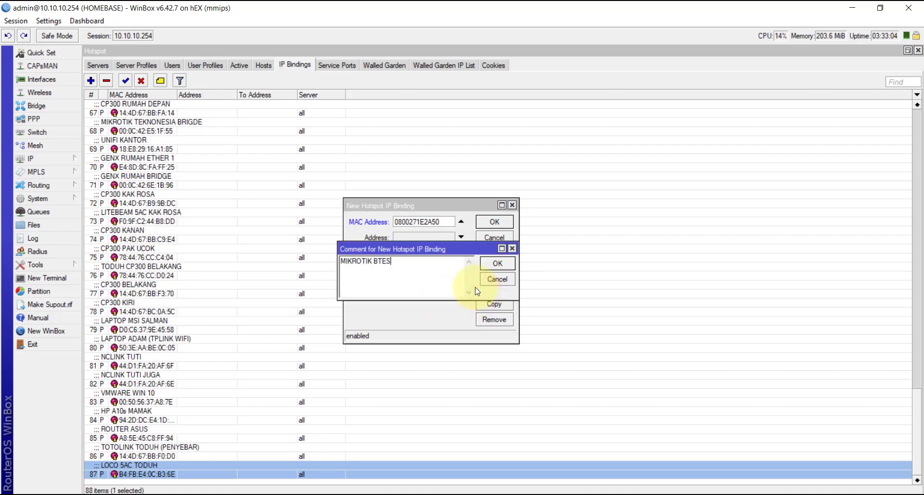
left_click(498, 263)
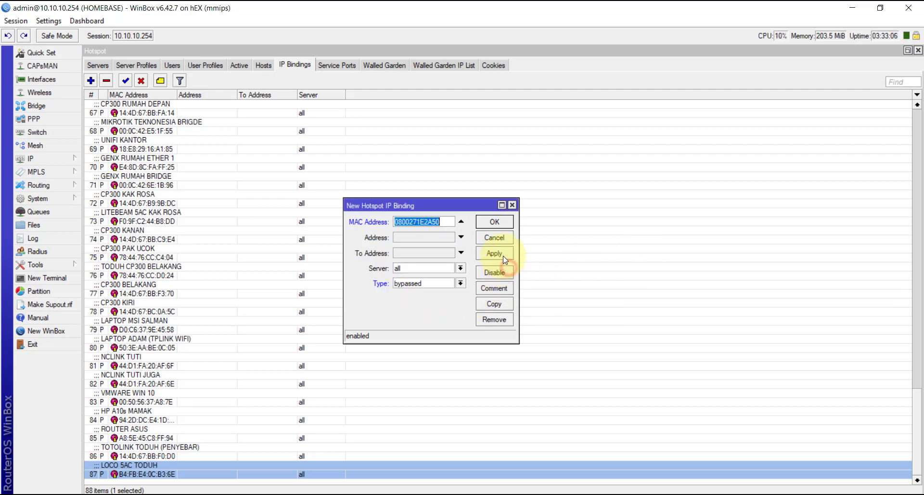
left_click(505, 259)
left_click(495, 222)
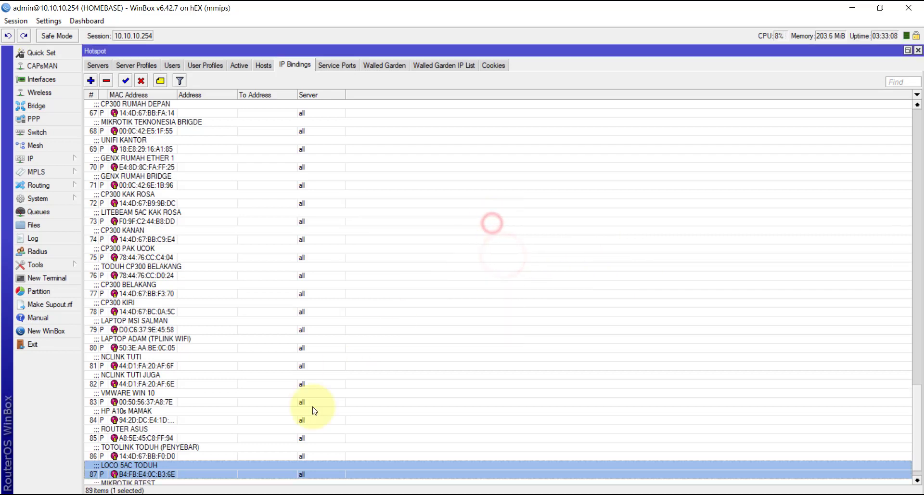
left_click(189, 470)
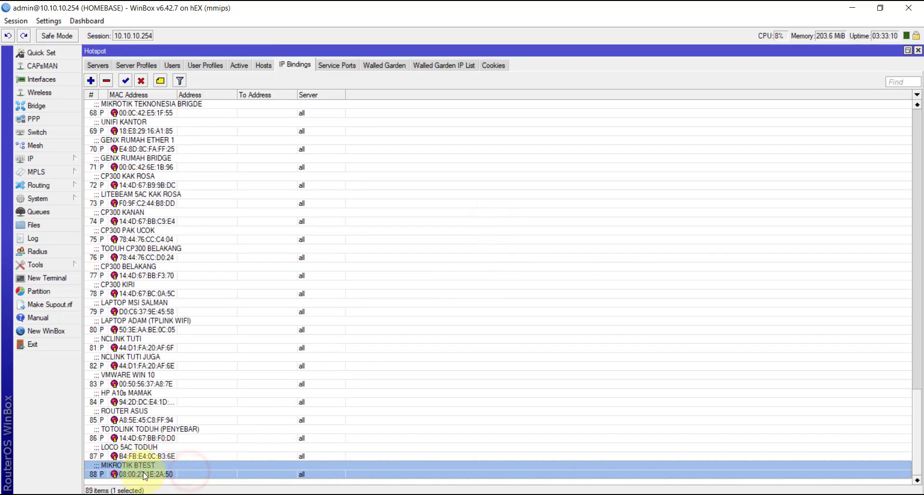
left_click(852, 7)
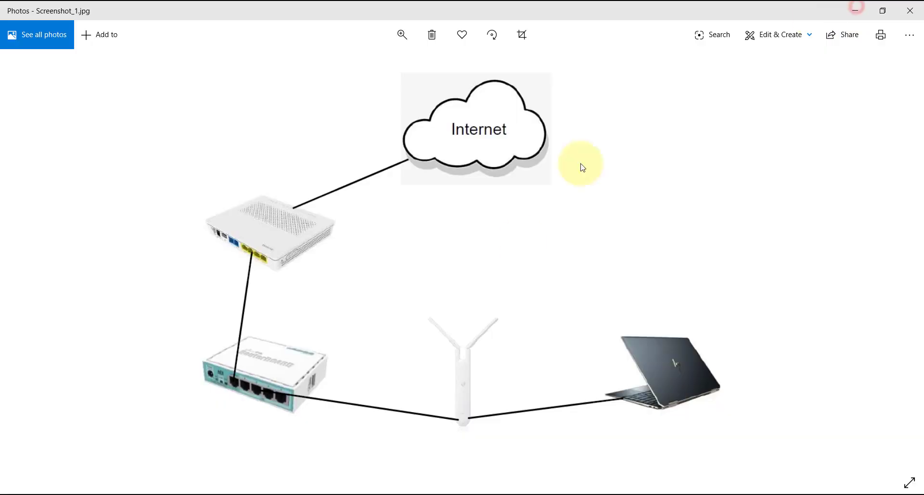
left_click(313, 494)
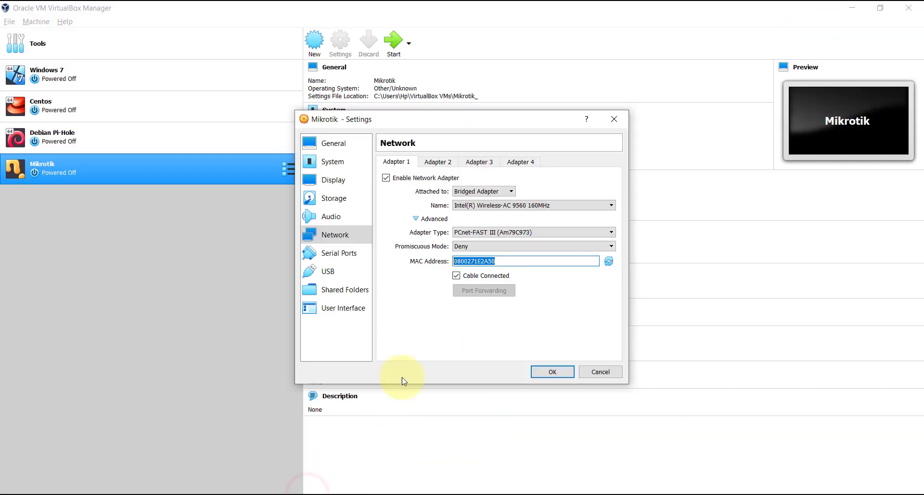
- Save the bridged adapter settings and start the Mikrotik VM
left_click(551, 373)
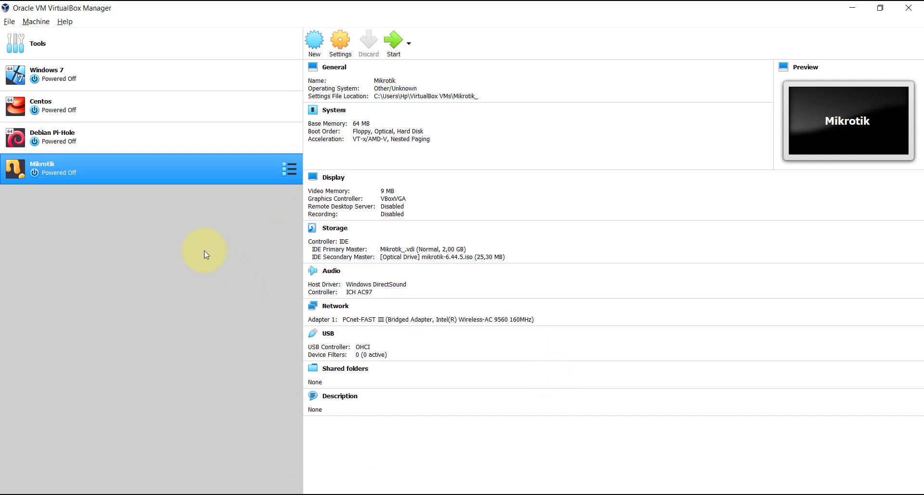
left_click(174, 163)
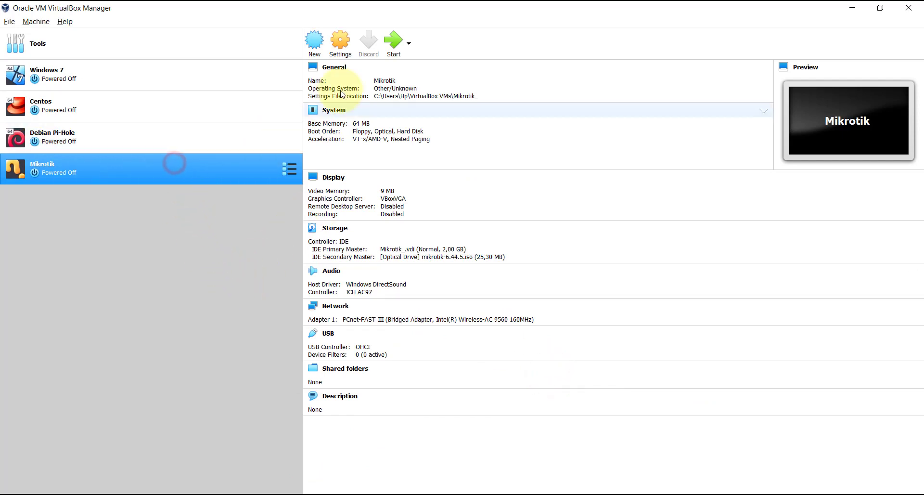
left_click(391, 42)
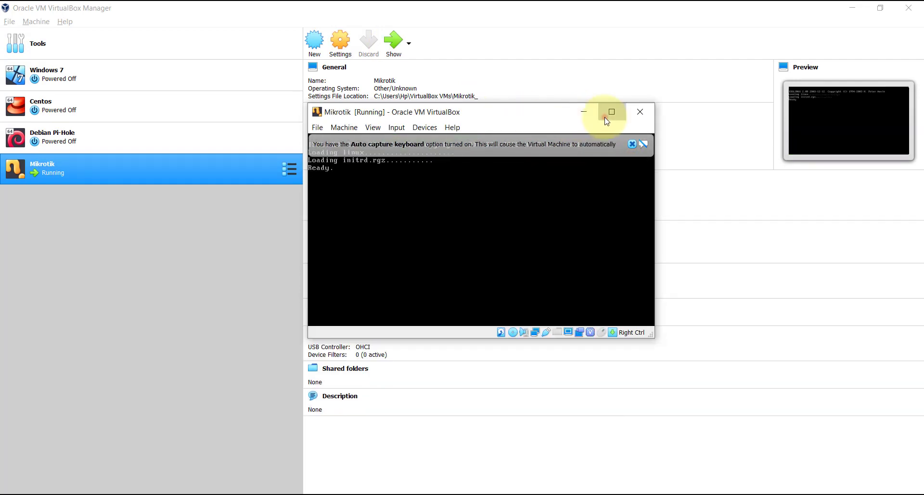
- Maximize the VM console and install RouterOS 6.44.5, declining old configuration and confirming with y
left_click(611, 112)
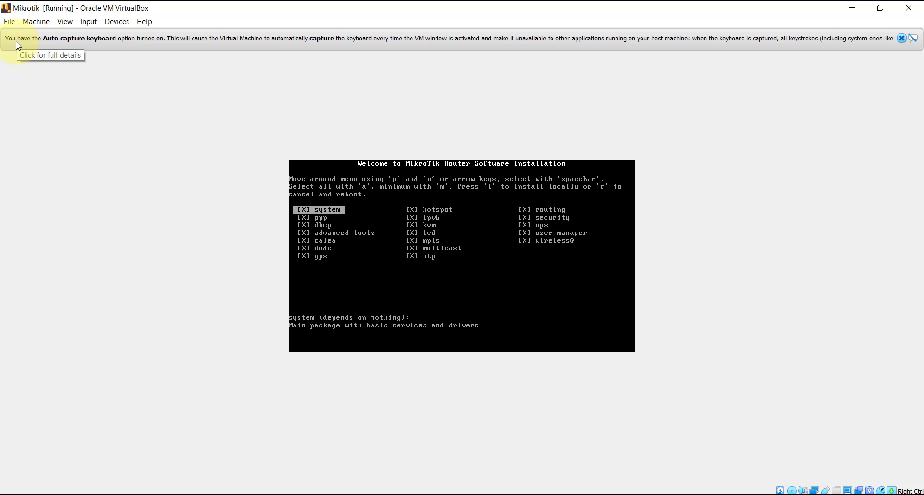
key("i")
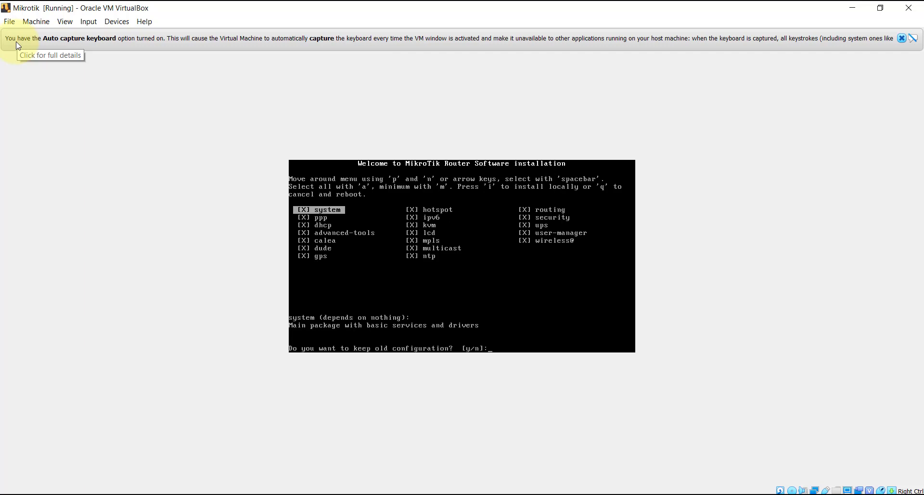
key("n")
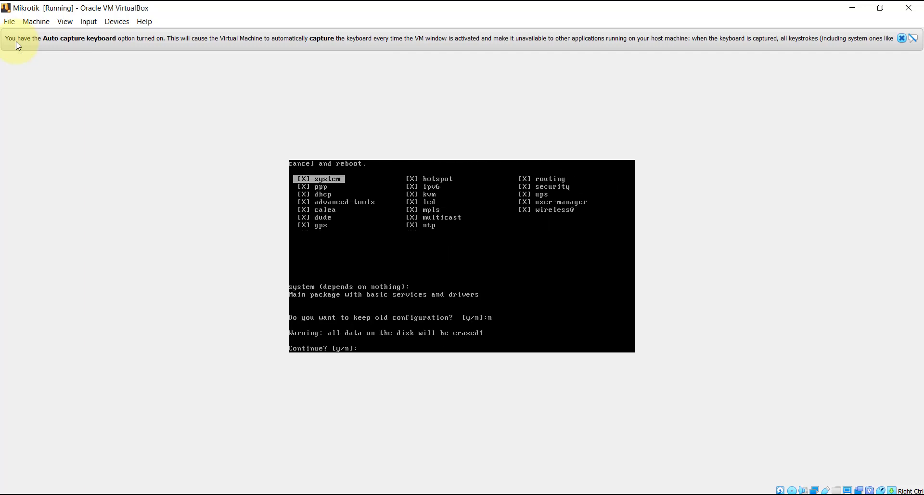
key("y")
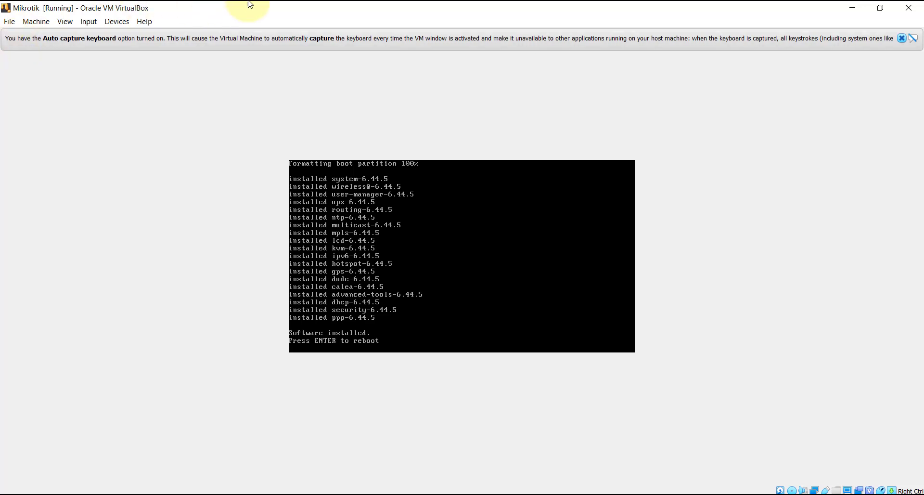
- Close the Mikrotik VM window, powering off the machine
left_click(909, 7)
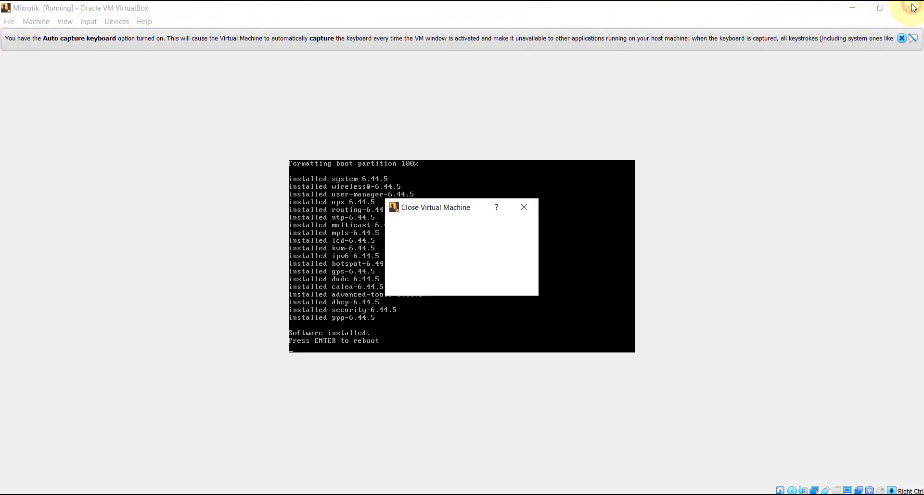
left_click(465, 265)
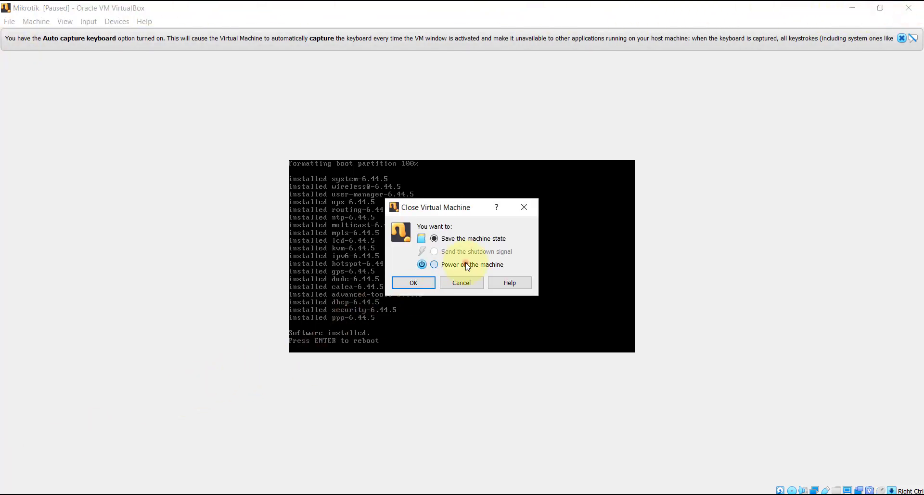
left_click(426, 281)
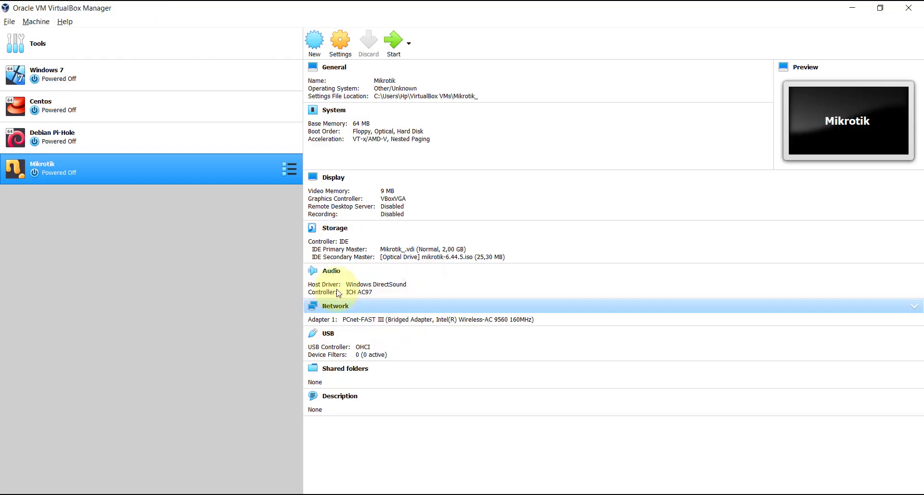
- Remove mikrotik-6.44.5.iso from the optical drive in Storage settings and save
right_click(255, 169)
left_click(260, 175)
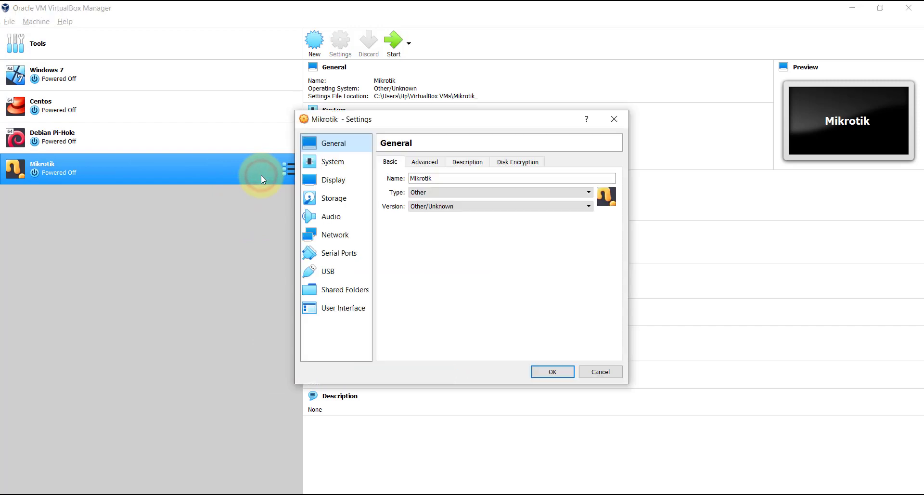
left_click(336, 199)
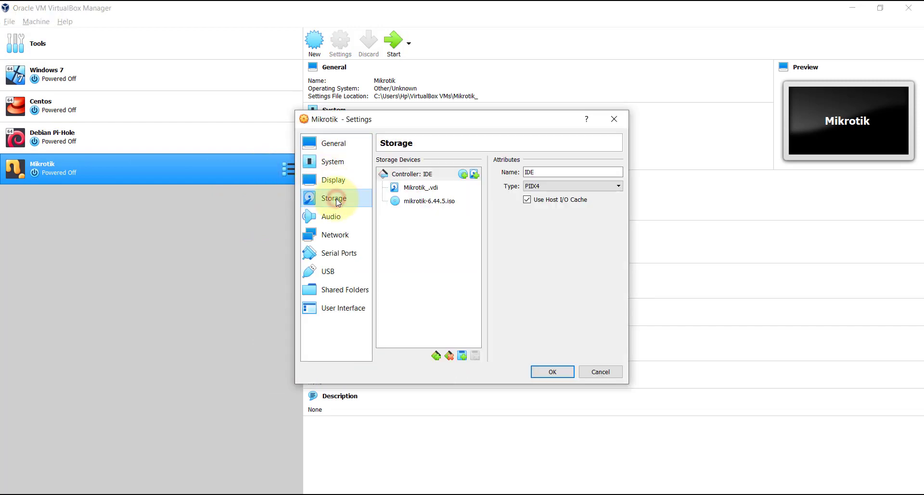
left_click(423, 202)
left_click(617, 173)
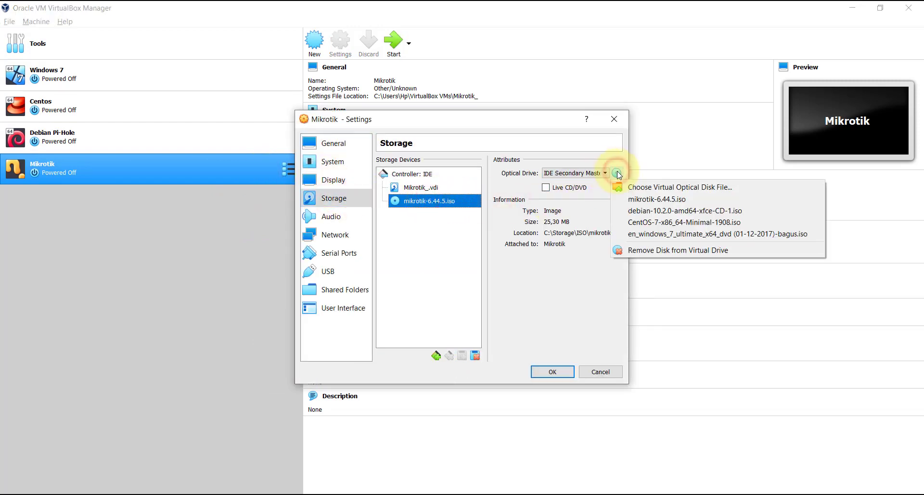
left_click(647, 250)
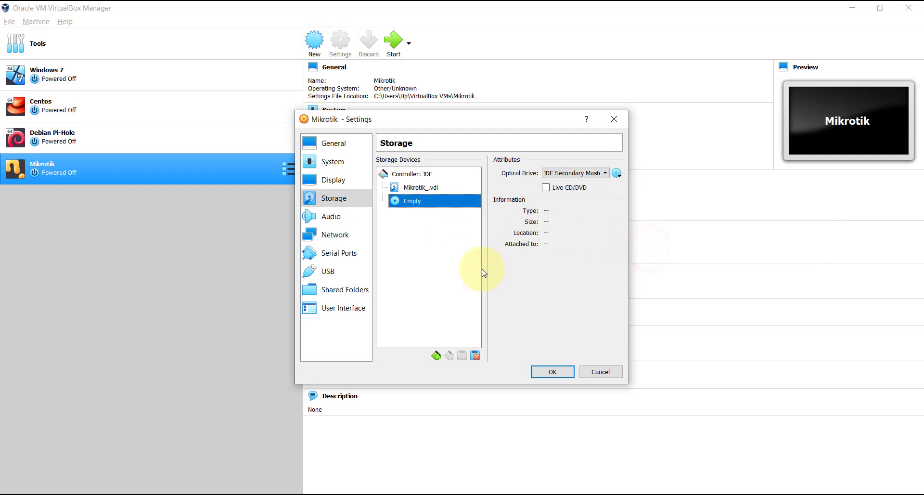
left_click(541, 374)
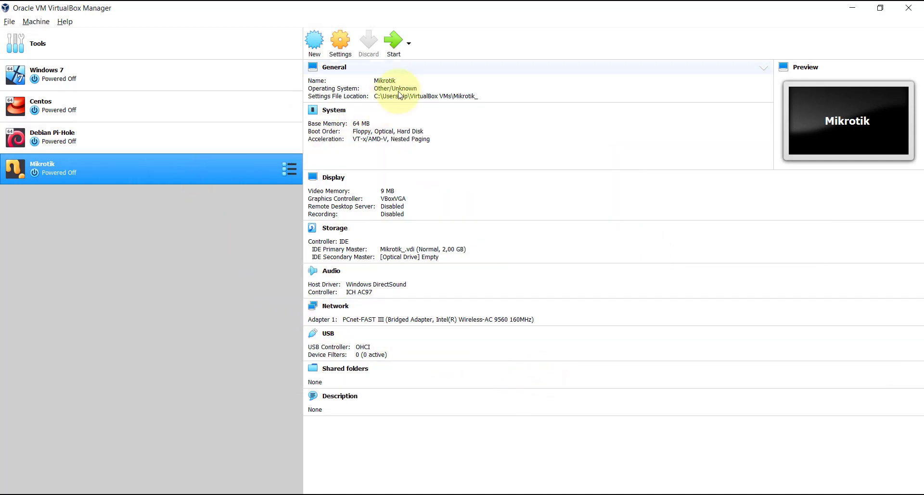
- Restart the Mikrotik VM from its hard disk and dismiss the keyboard auto-capture notice
left_click(398, 50)
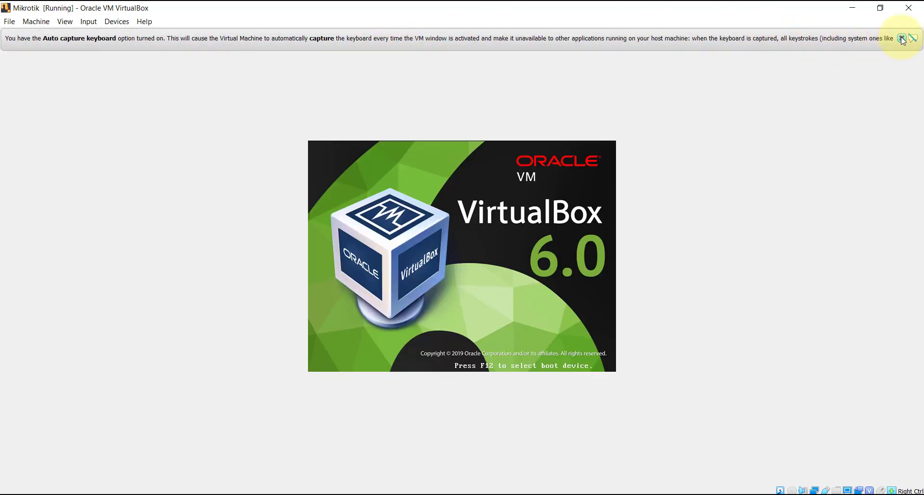
left_click(901, 39)
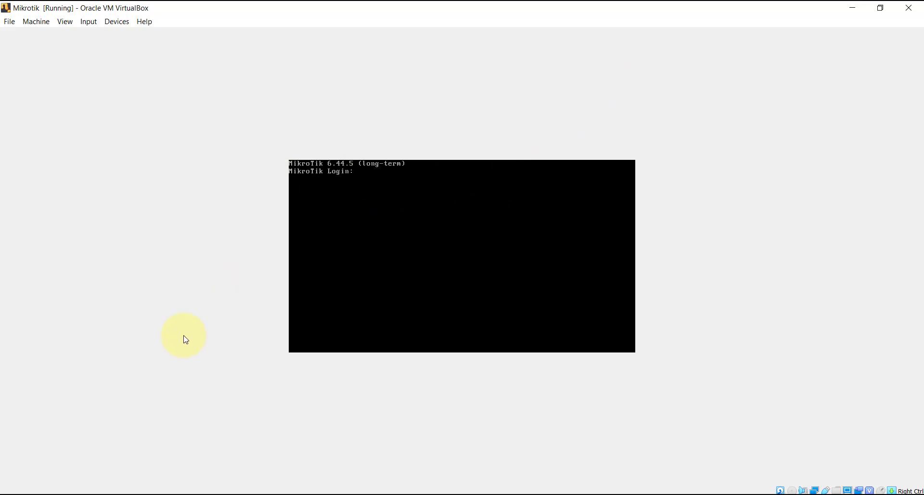
- Launch WinBox, refresh Neighbors and pick the MikroTik router's MAC 08:00:27:1E:2A:50 as target
right_click(107, 494)
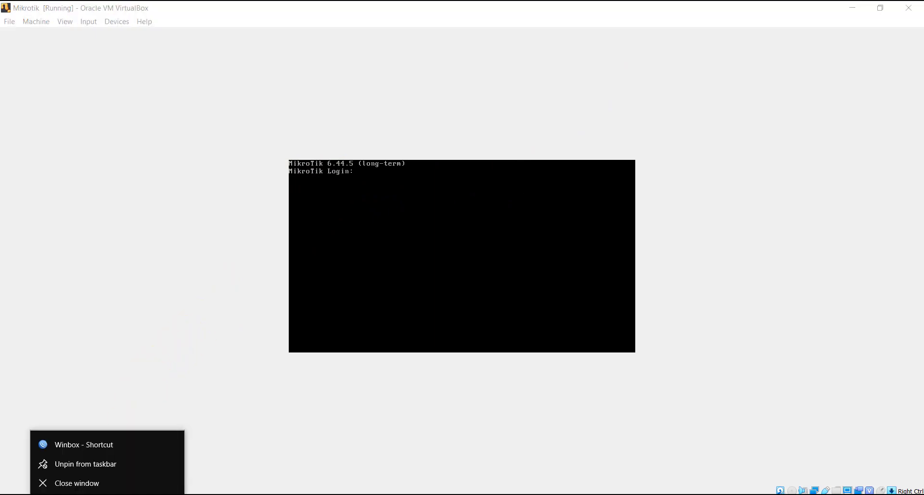
left_click(97, 444)
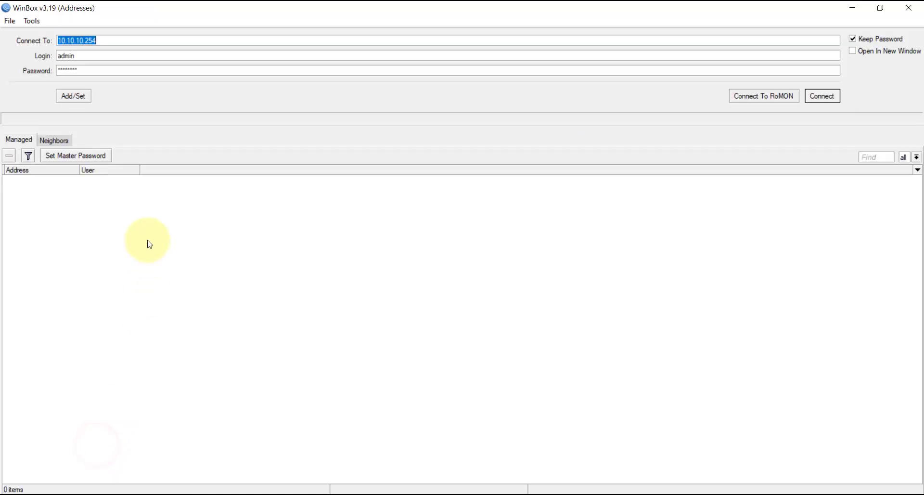
left_click(59, 140)
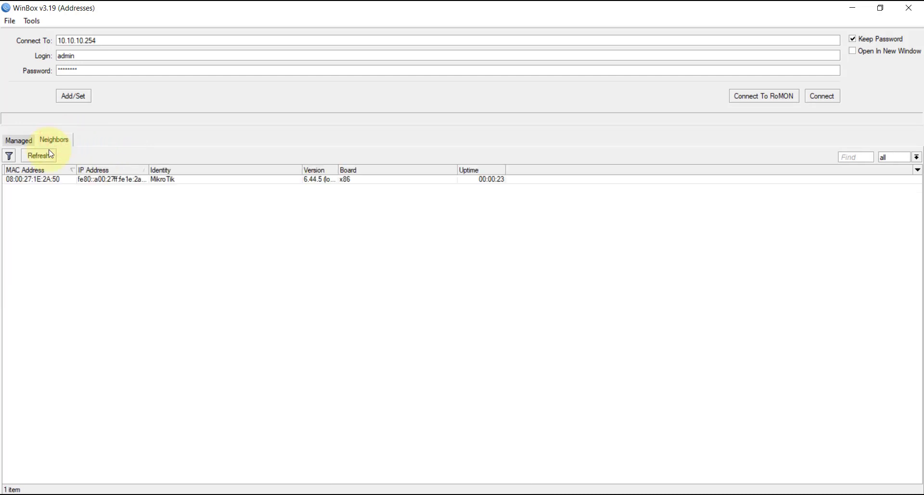
left_click(41, 159)
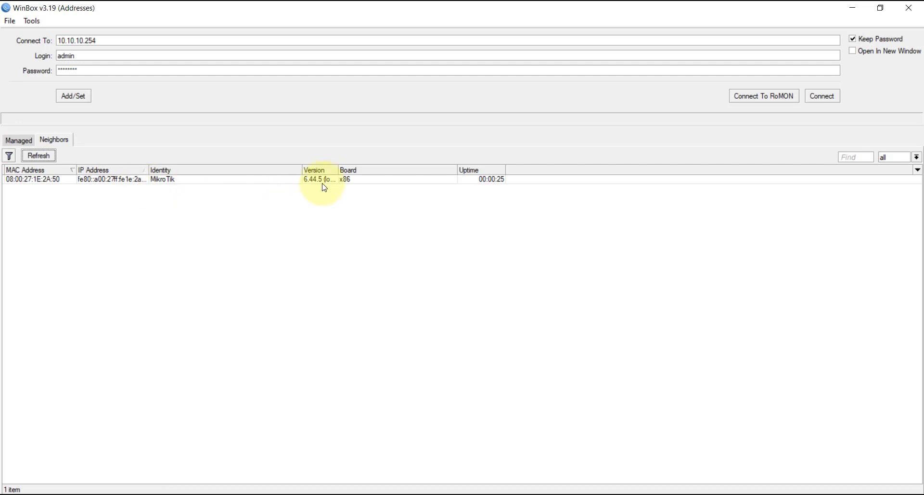
double_click(338, 170)
left_click(380, 180)
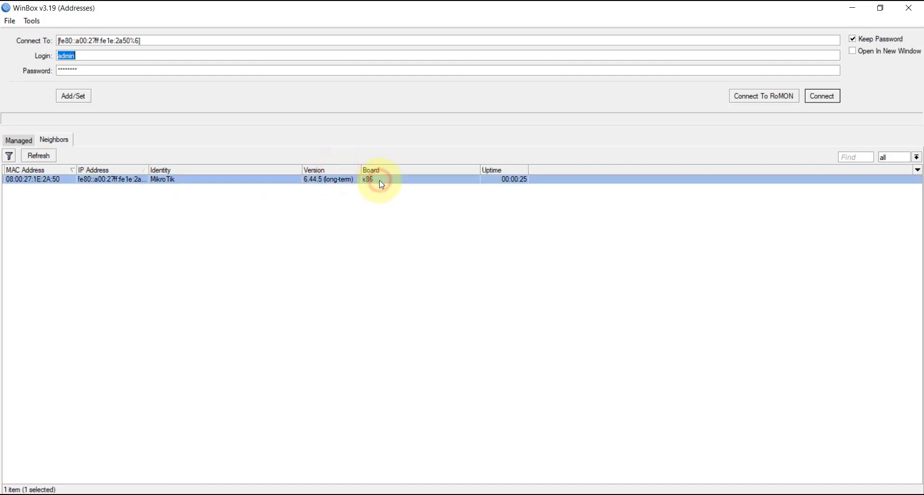
left_click(64, 179)
- Connect with an empty password, dismiss the licence notice and maximize the session window
double_click(99, 72)
key("BackSpace")
left_click(109, 71)
left_click(824, 96)
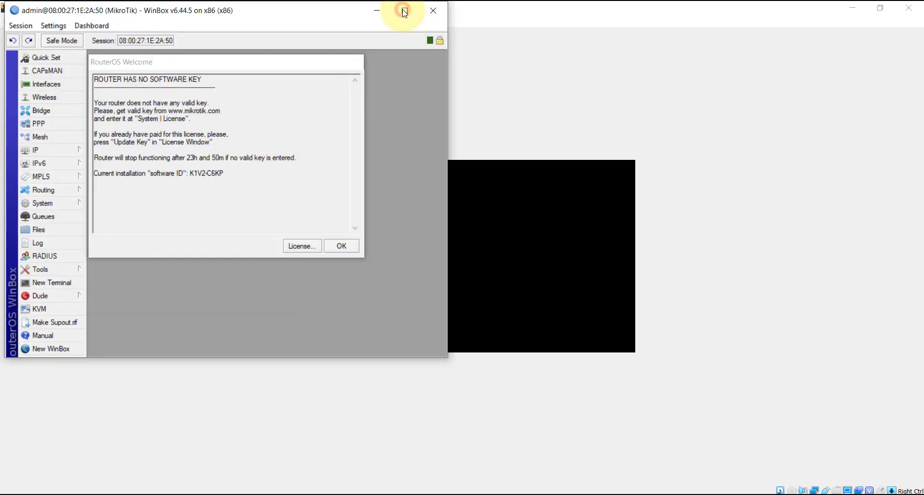
left_click_drag(262, 67, 267, 73)
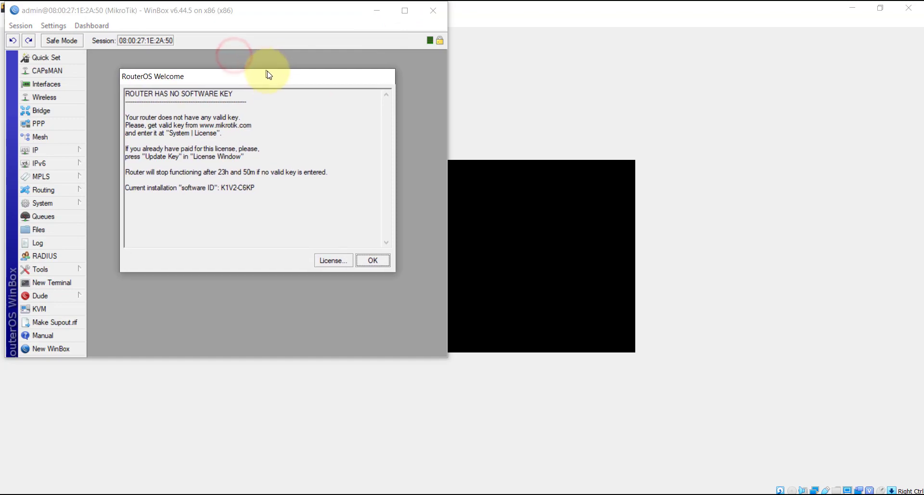
left_click(366, 265)
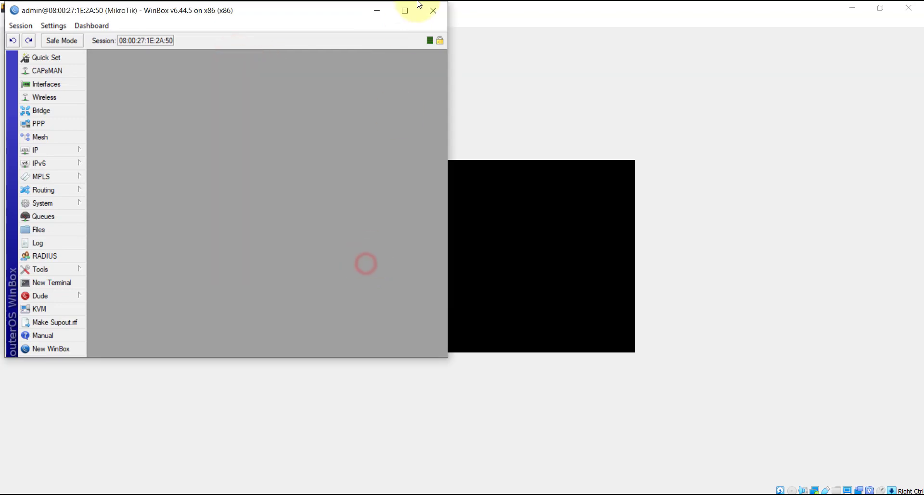
left_click(406, 10)
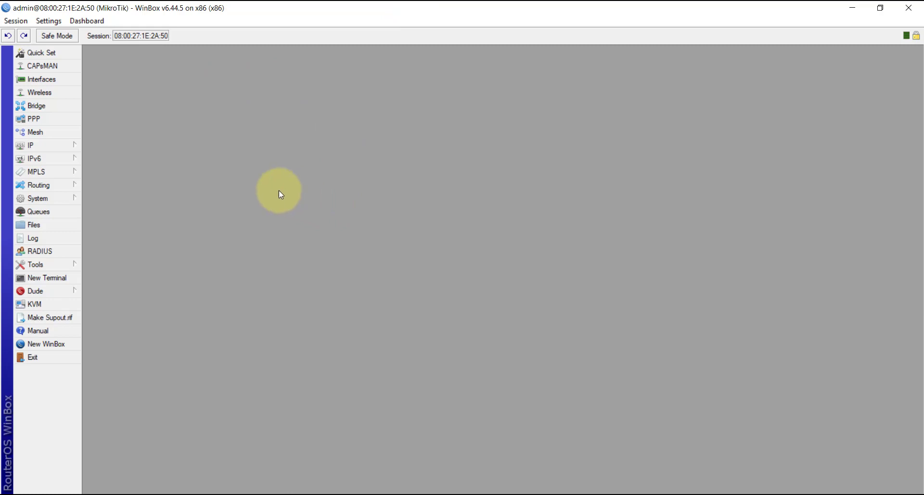
- Glance at the IP menu and check the network diagram image before configuring
left_click(68, 147)
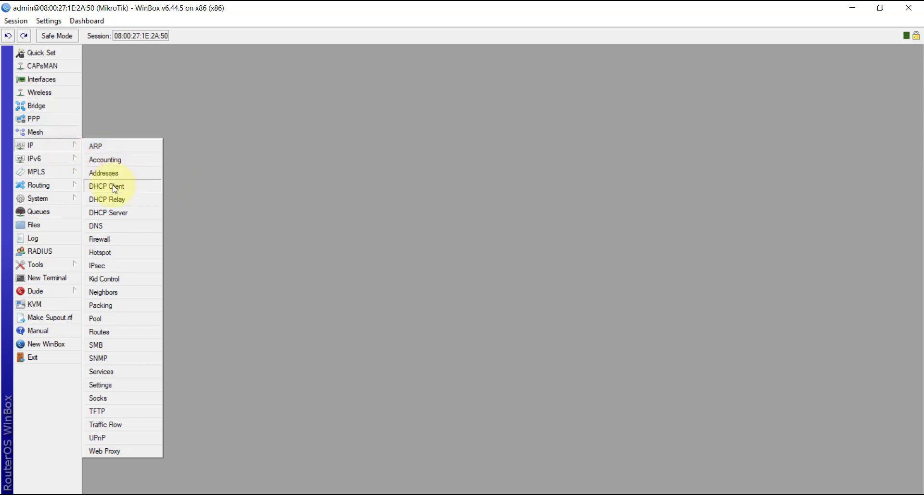
left_click(225, 451)
left_click(664, 494)
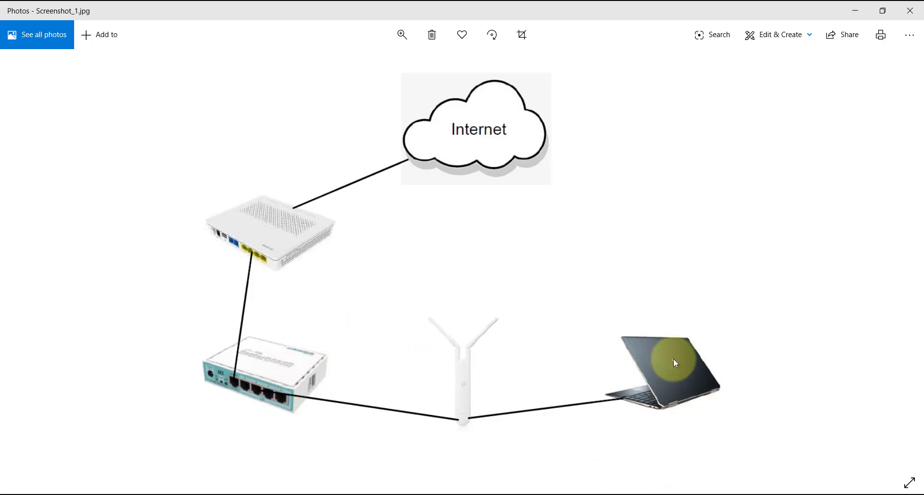
left_click(163, 493)
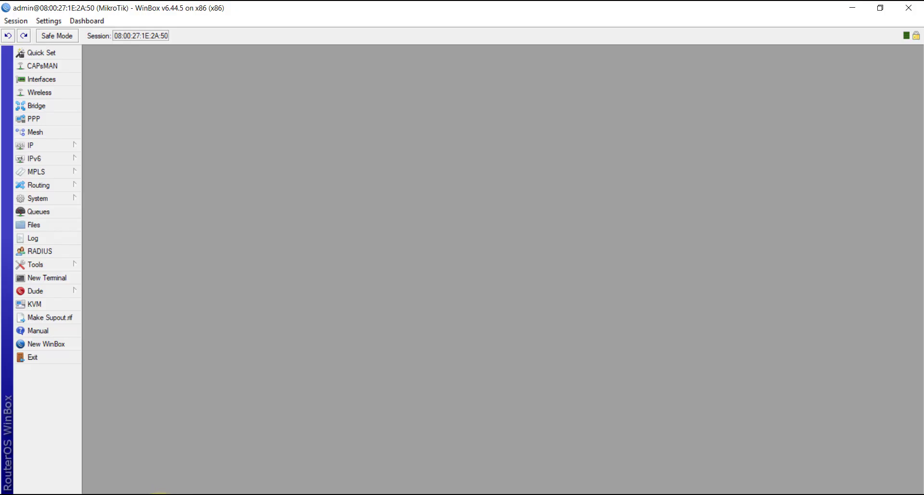
- Add a DHCP client on ether1 and confirm it binds 10.10.10.146/24
left_click(47, 144)
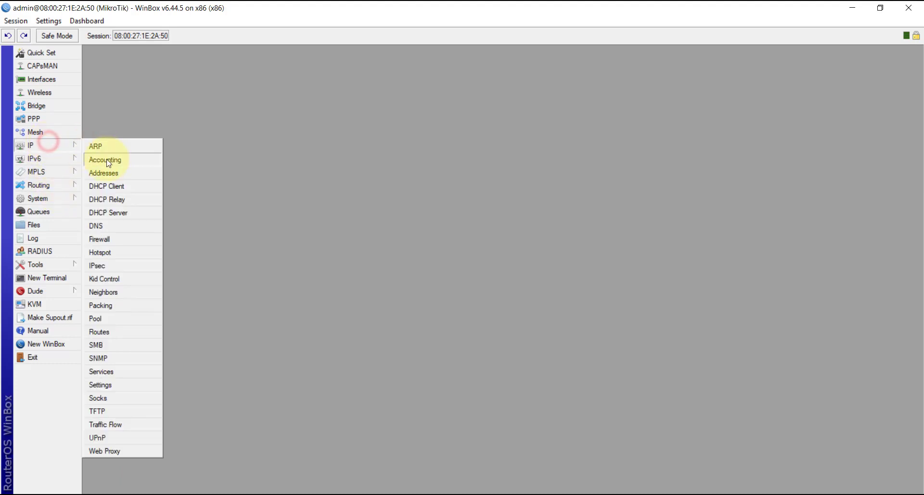
left_click(115, 185)
left_click(370, 205)
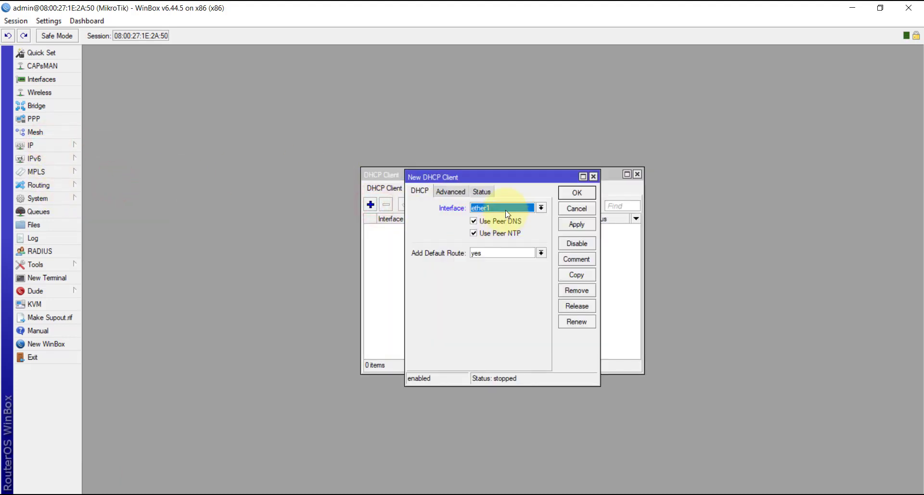
left_click(576, 224)
left_click(577, 193)
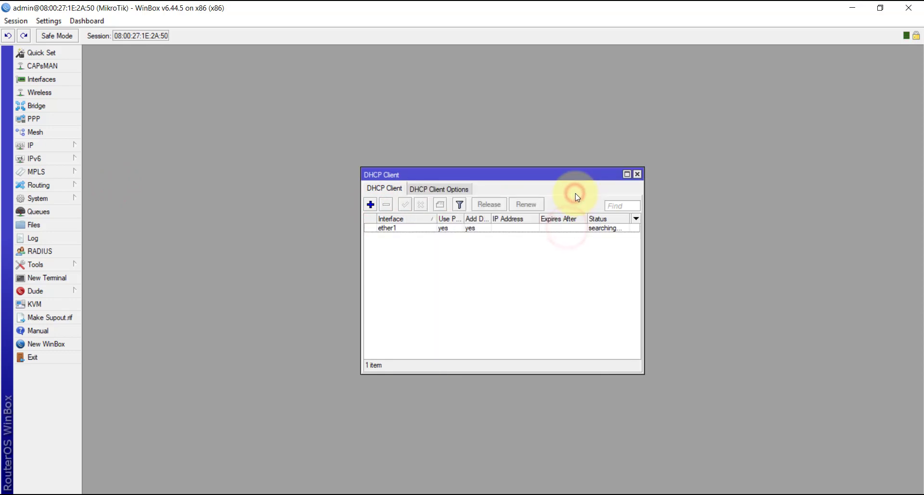
left_click(561, 228)
left_click_drag(538, 219, 547, 220)
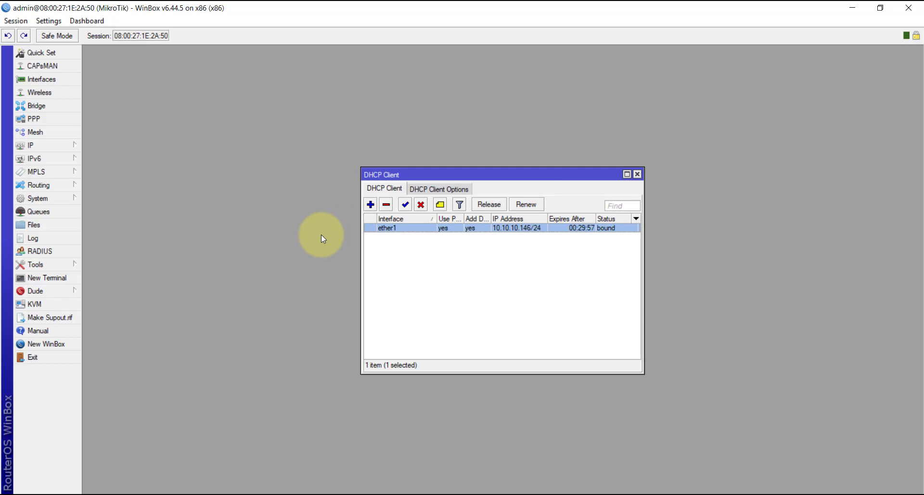
- Open Tools > Bandwidth Test and set the test target to 10.10.10.254
left_click(62, 265)
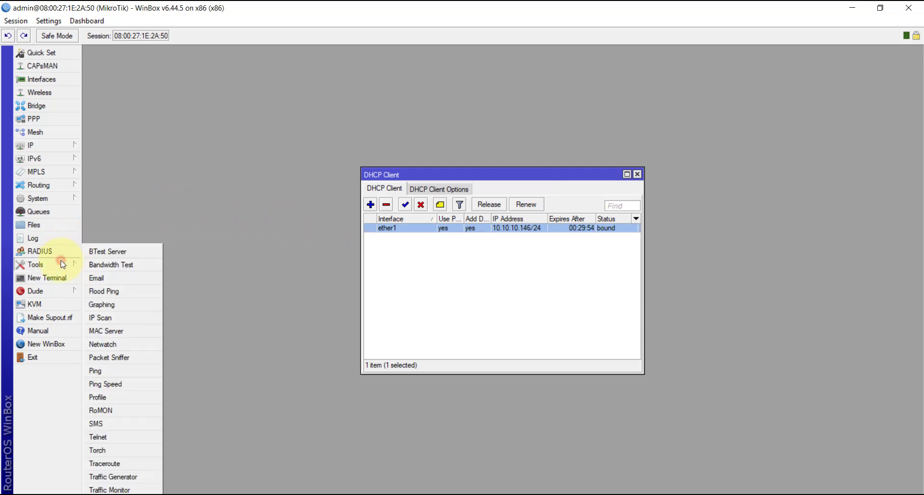
left_click(90, 265)
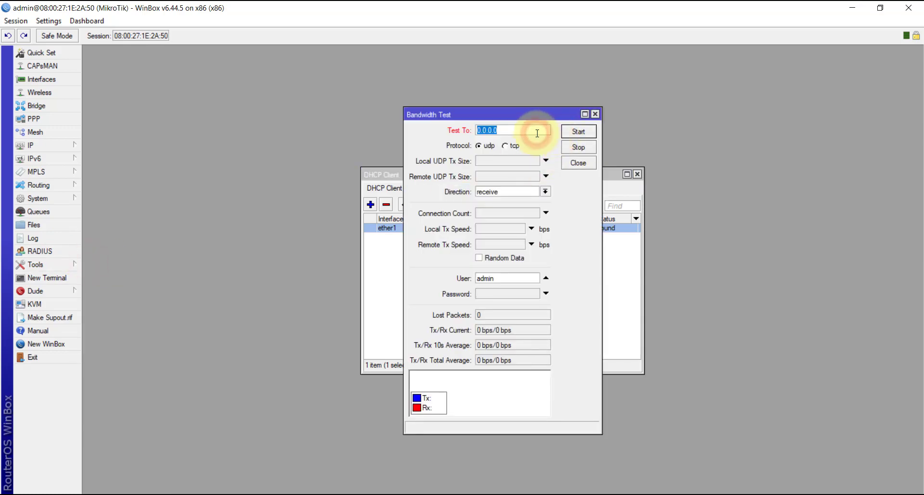
type("00.10.10.254")
double_click(522, 131)
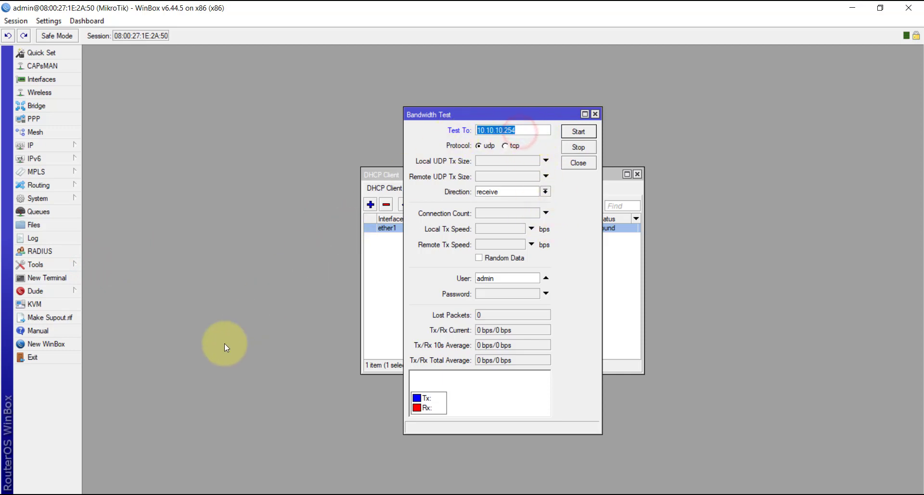
left_click(669, 494)
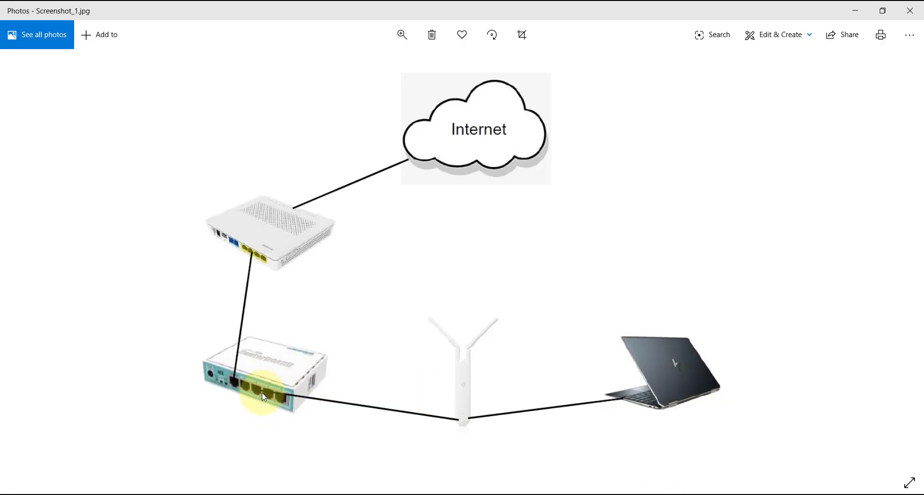
left_click(672, 491)
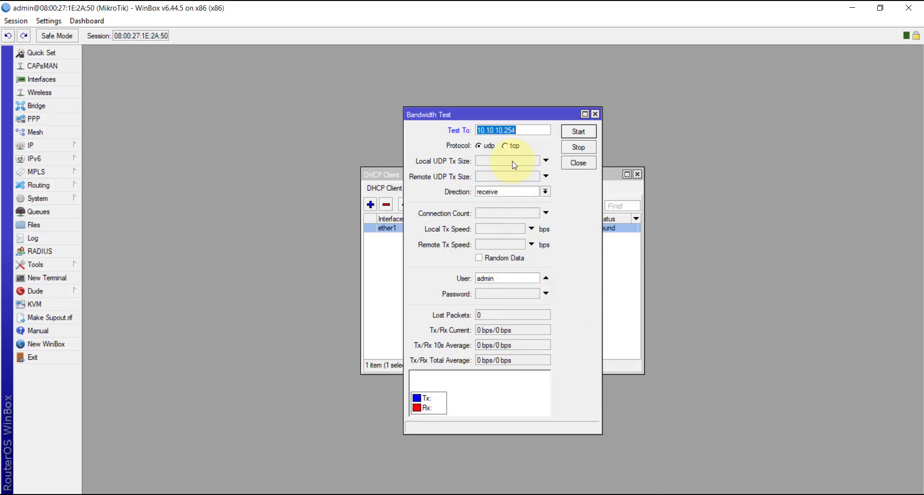
- Switch the test protocol to tcp and enter the admin user's password
left_click(511, 147)
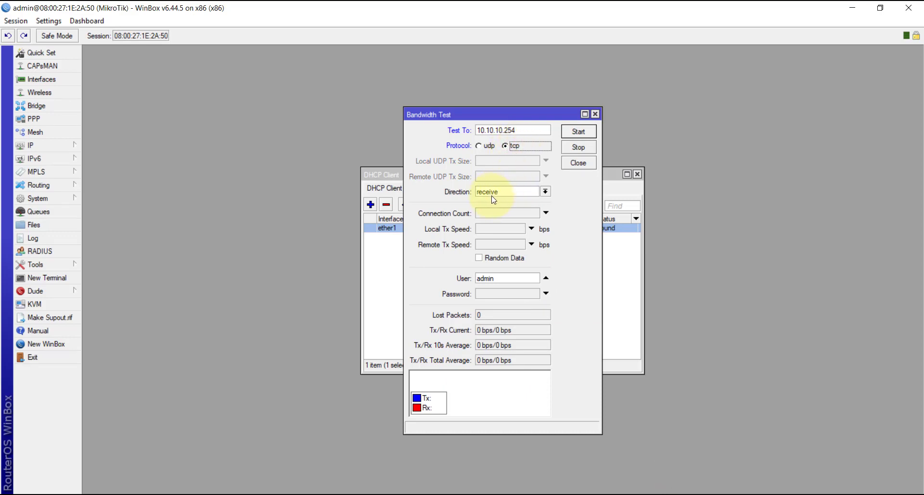
left_click(503, 291)
type("123")
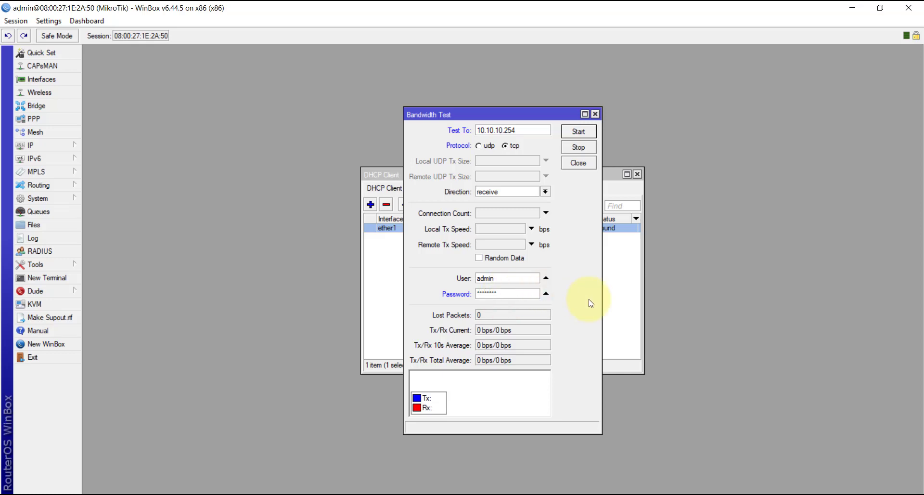
- Start the tcp test and watch it receive about 95.4 Mbps with 0 lost packets
left_click(578, 131)
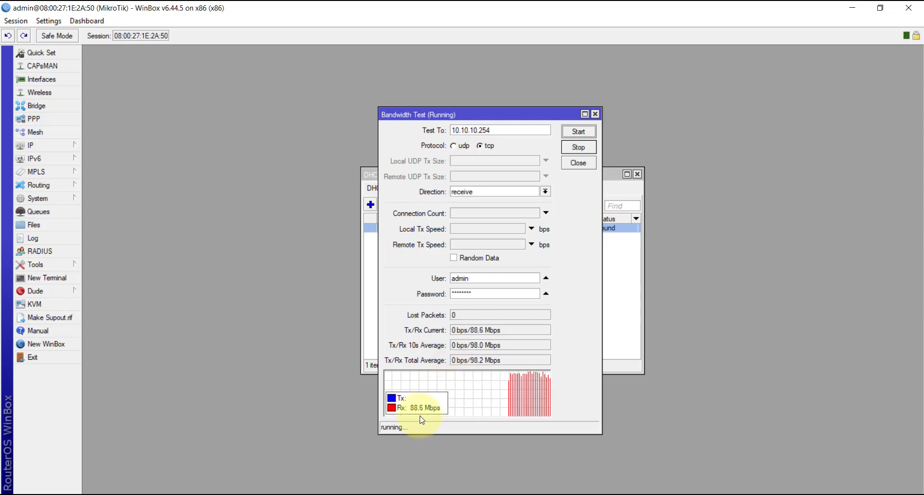
left_click_drag(491, 115, 488, 107)
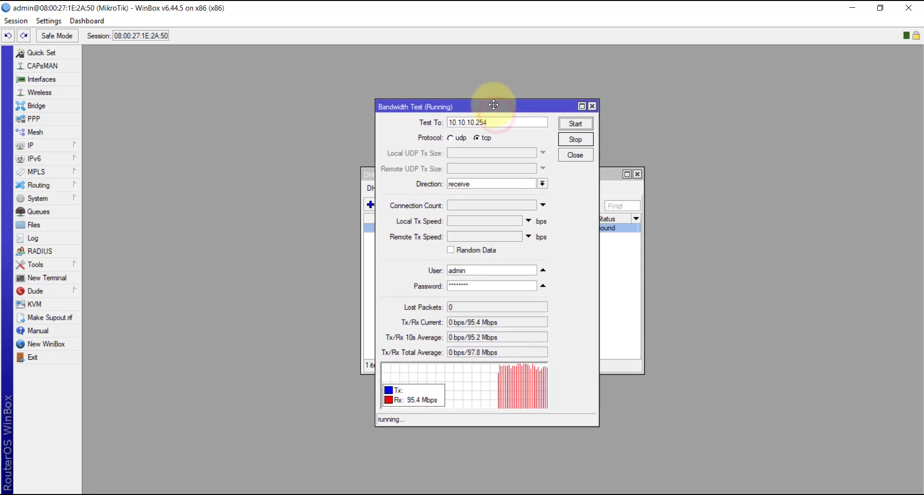
left_click(191, 494)
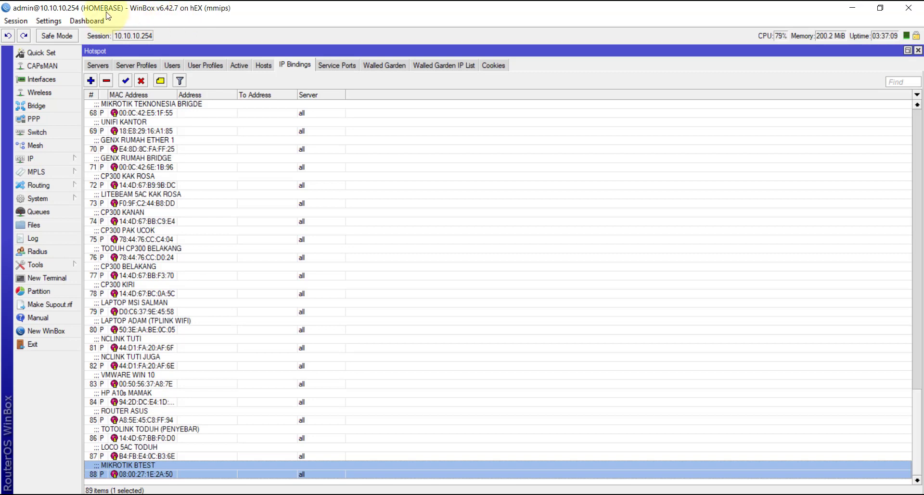
left_click(48, 79)
left_click(644, 494)
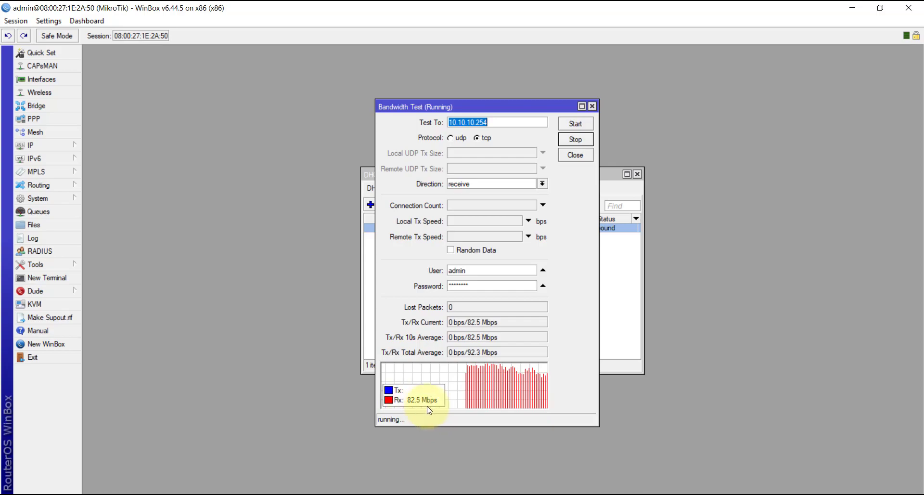
left_click(652, 494)
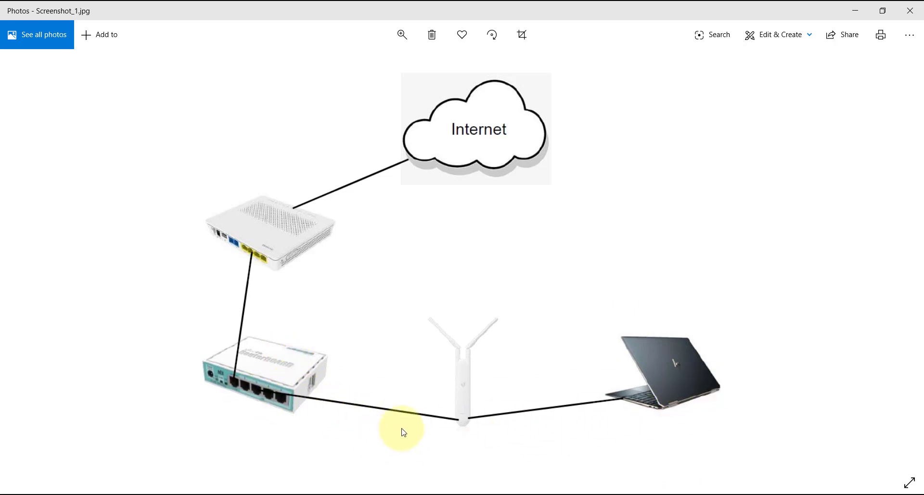
left_click(655, 494)
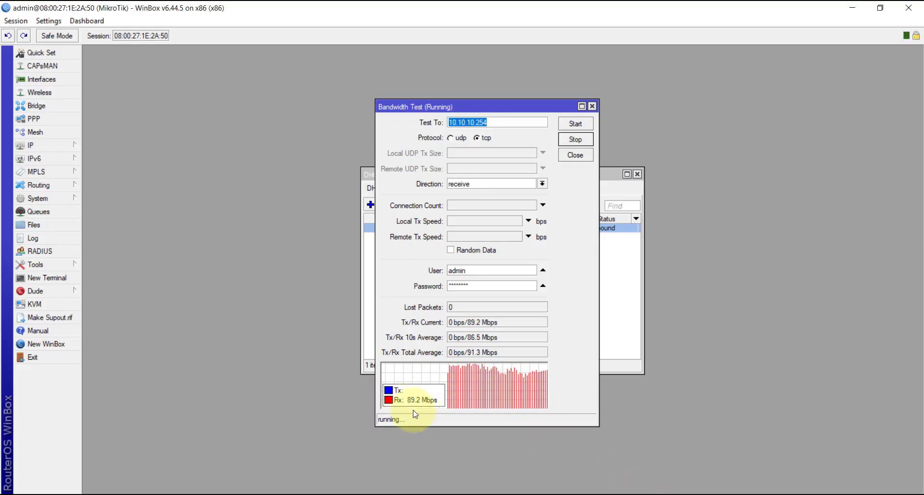